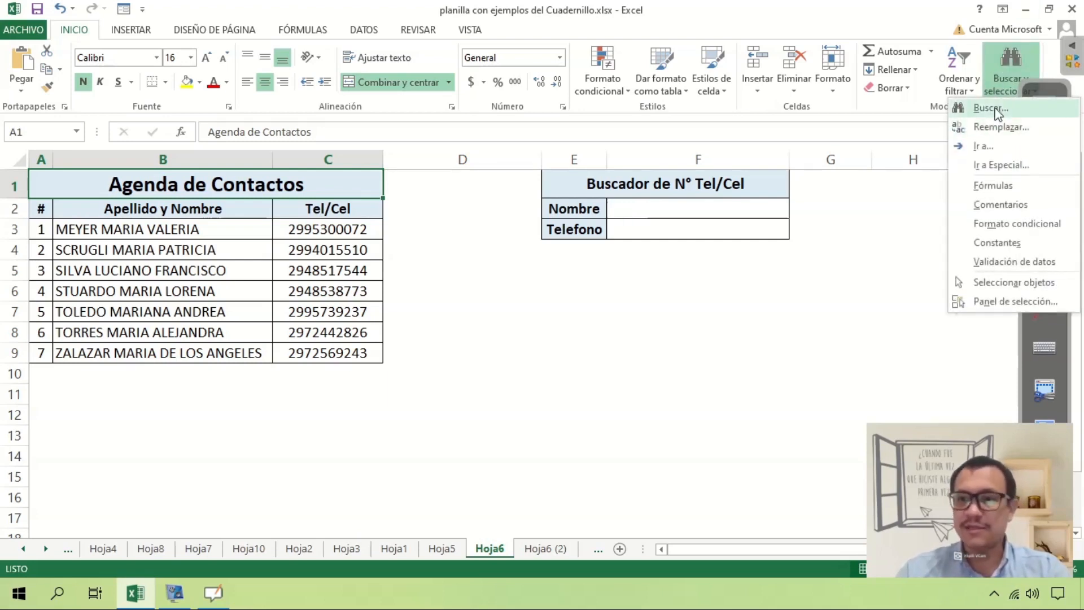
Open the Buscar y reemplazar dialog from the Buscar y seleccionar menu.
left_click(988, 111)
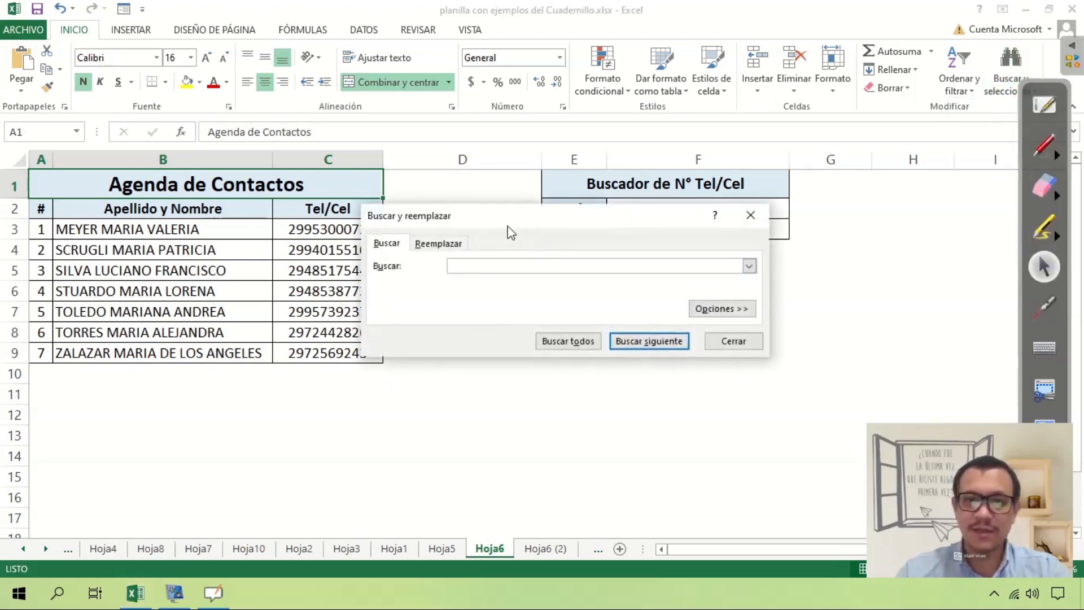
left_click_drag(510, 232, 430, 257)
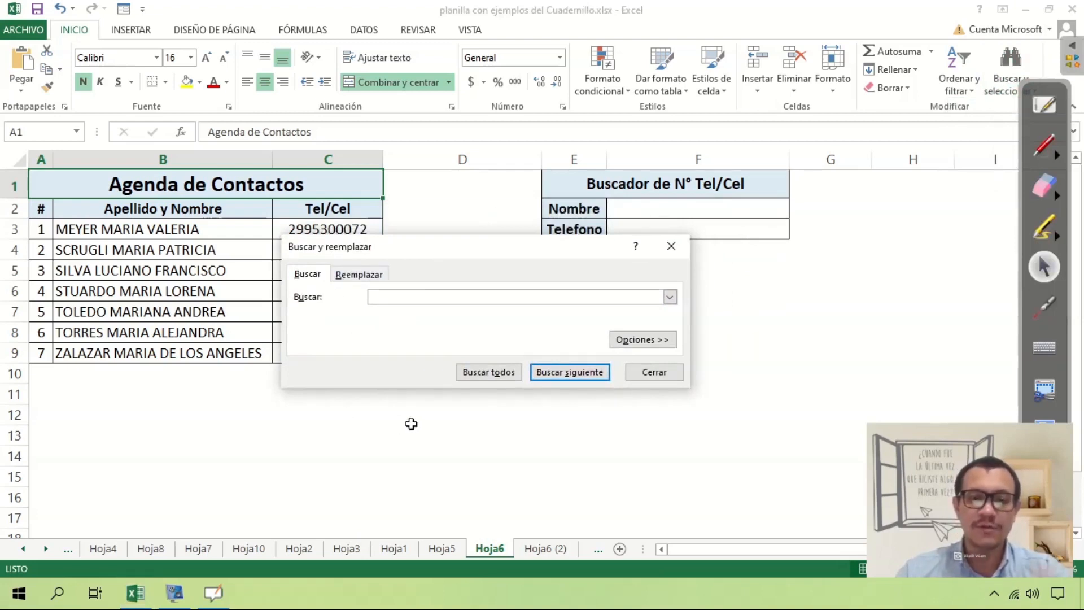
left_click(660, 380)
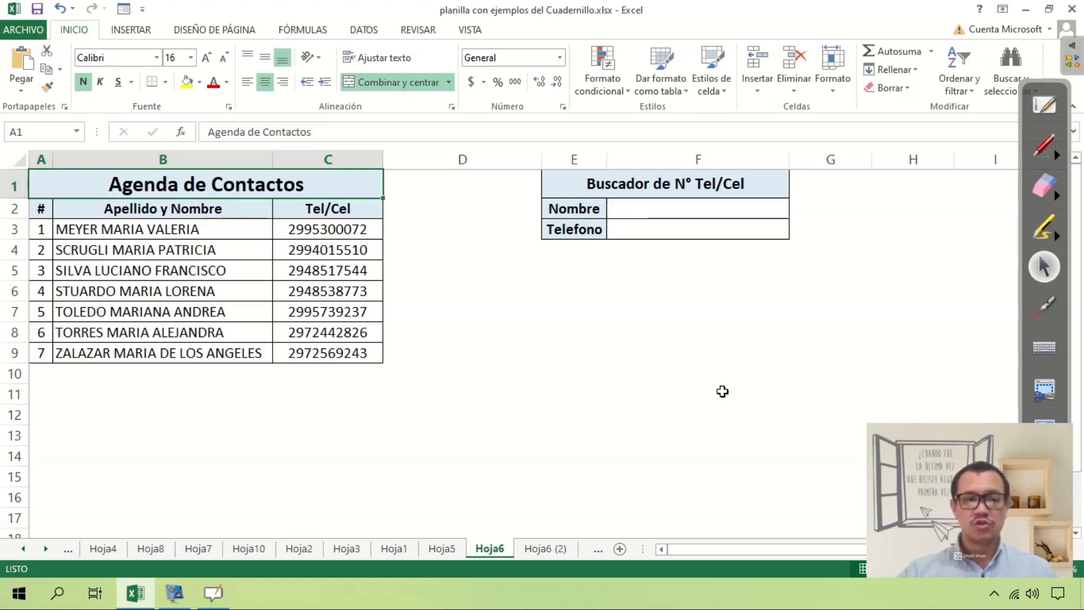
left_click(1041, 149)
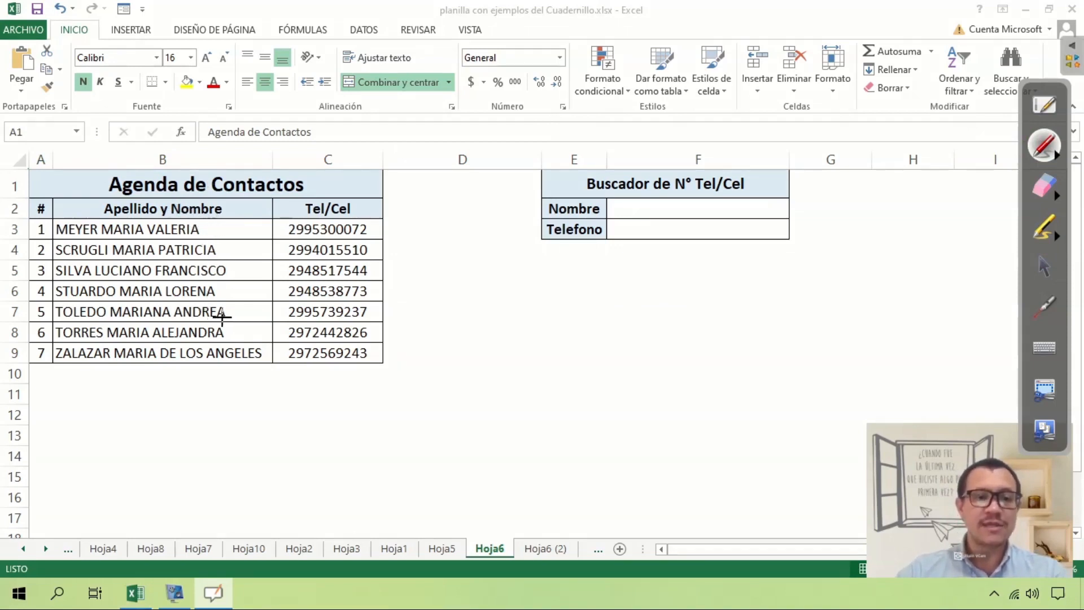
mouse_move(56, 319)
left_mouse_down()
mouse_move(229, 324)
mouse_move(240, 305)
mouse_move(59, 300)
left_mouse_up()
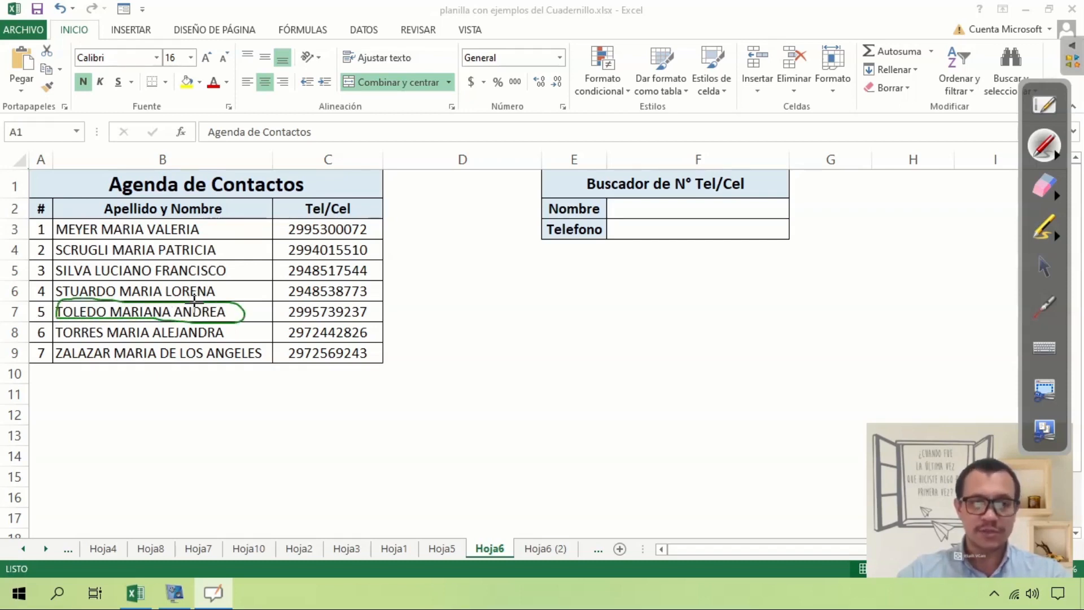
mouse_move(228, 299)
left_mouse_down()
mouse_move(253, 284)
mouse_move(279, 303)
mouse_move(353, 322)
mouse_move(373, 305)
mouse_move(298, 301)
left_mouse_up()
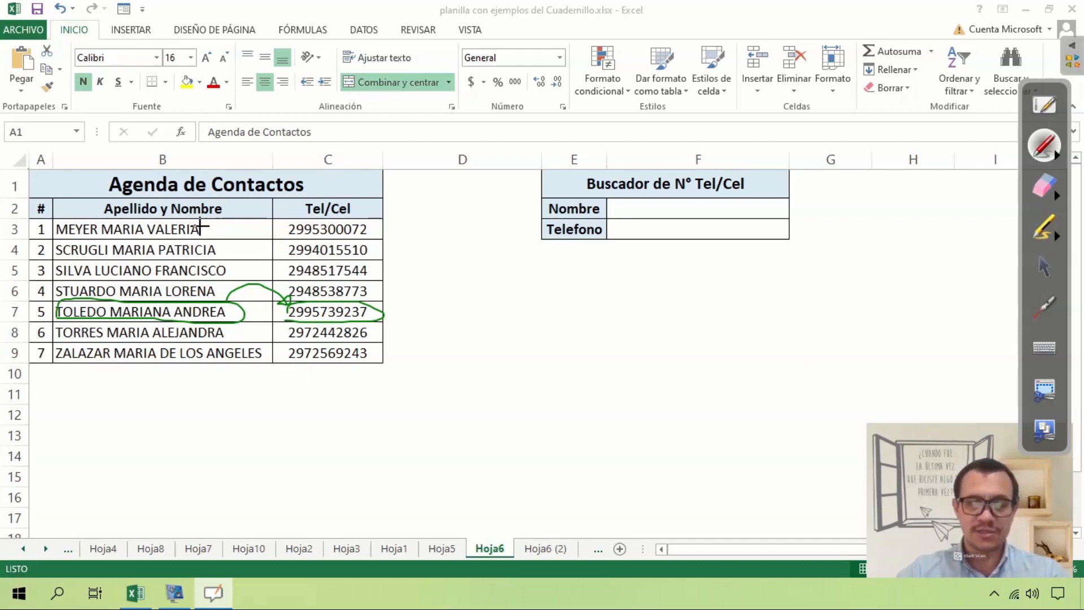
mouse_move(157, 169)
left_mouse_down()
mouse_move(175, 165)
mouse_move(161, 149)
mouse_move(154, 174)
left_mouse_up()
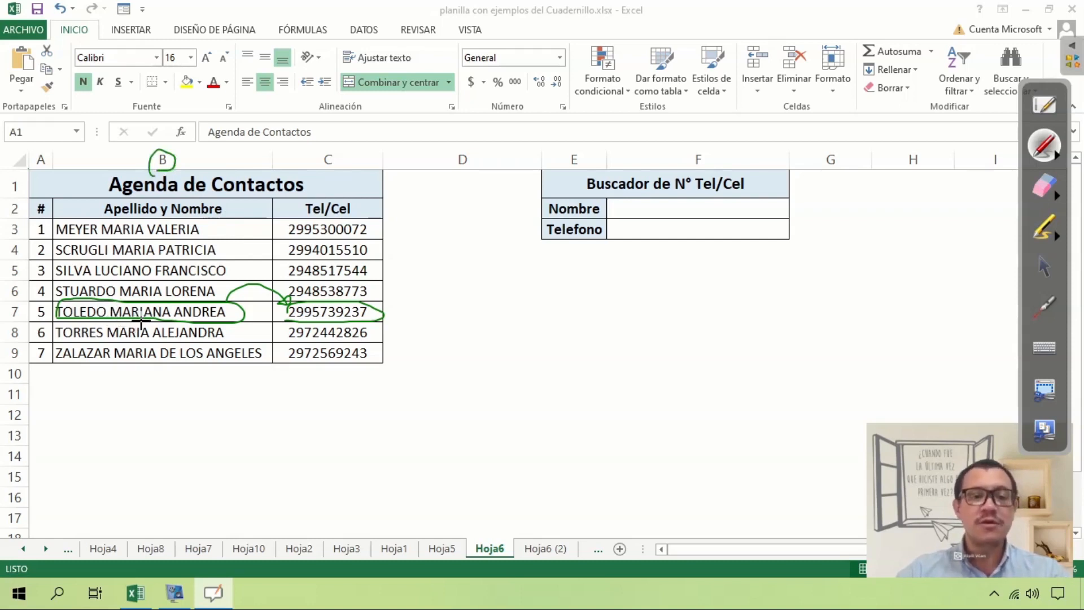
left_click_drag(332, 150, 327, 157)
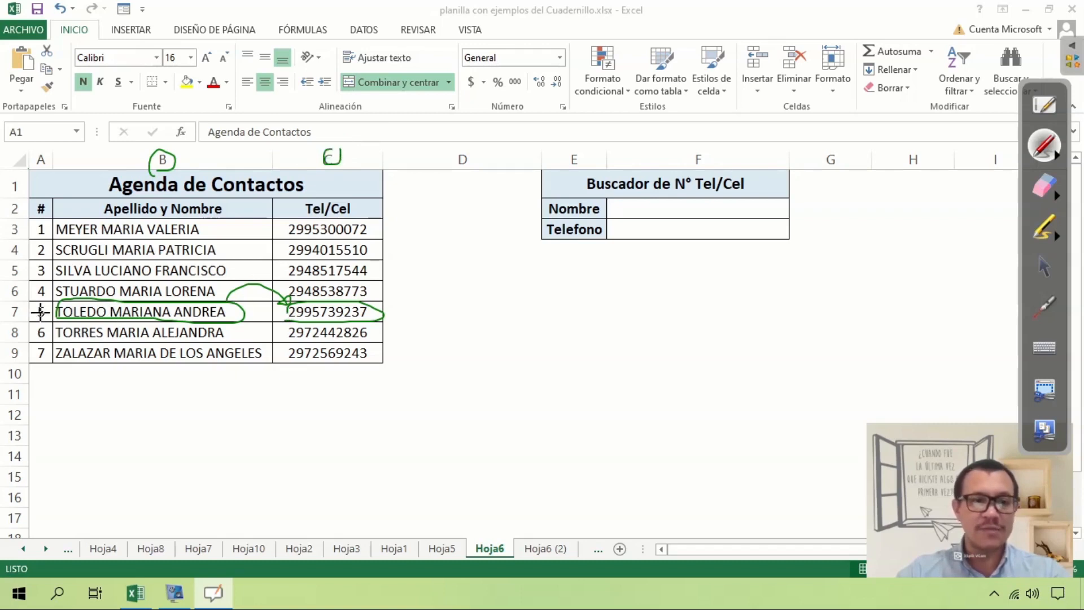
mouse_move(20, 302)
left_mouse_down()
mouse_move(10, 304)
mouse_move(15, 322)
mouse_move(19, 294)
mouse_move(23, 309)
mouse_move(248, 362)
mouse_move(301, 320)
mouse_move(274, 328)
mouse_move(290, 318)
left_mouse_up()
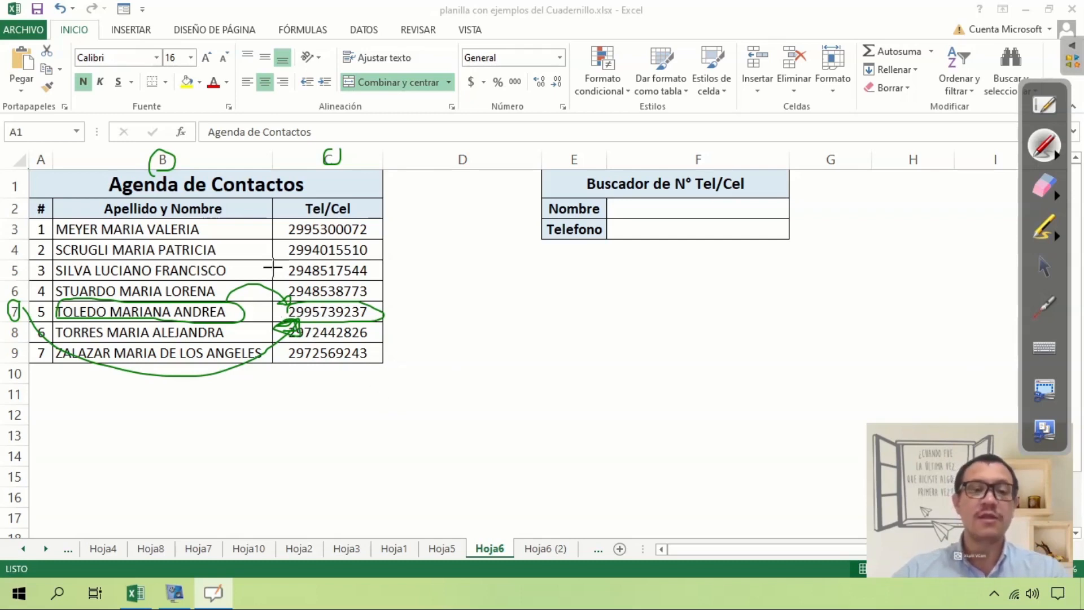
mouse_move(230, 202)
left_mouse_down()
mouse_move(230, 293)
mouse_move(243, 288)
left_mouse_up()
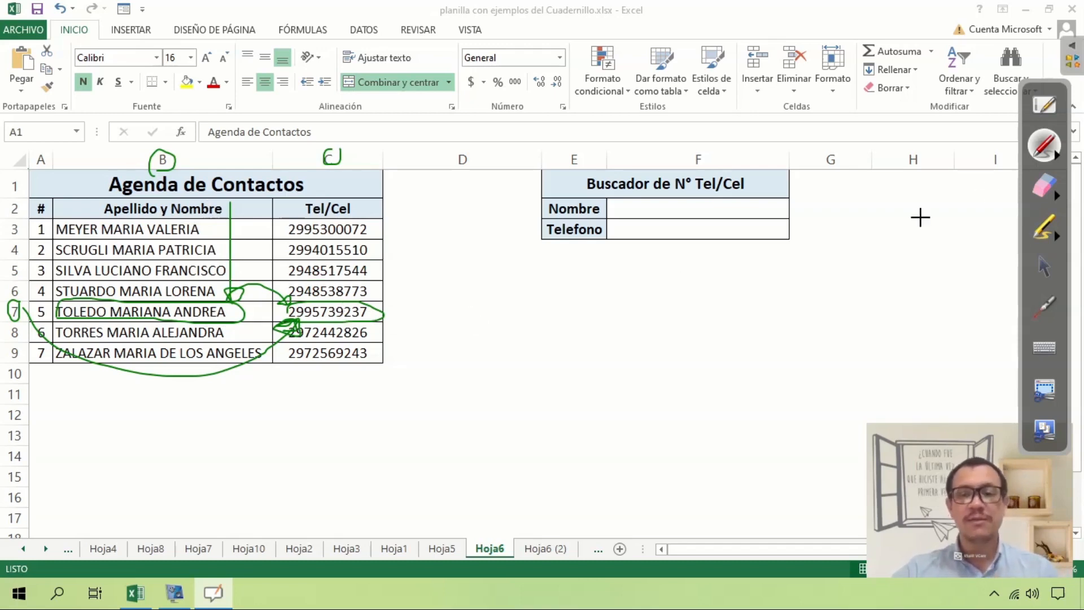
left_click(1042, 186)
mouse_move(484, 241)
left_mouse_down()
mouse_move(279, 315)
mouse_move(235, 375)
mouse_move(34, 313)
mouse_move(253, 234)
mouse_move(188, 155)
mouse_move(361, 153)
left_mouse_up()
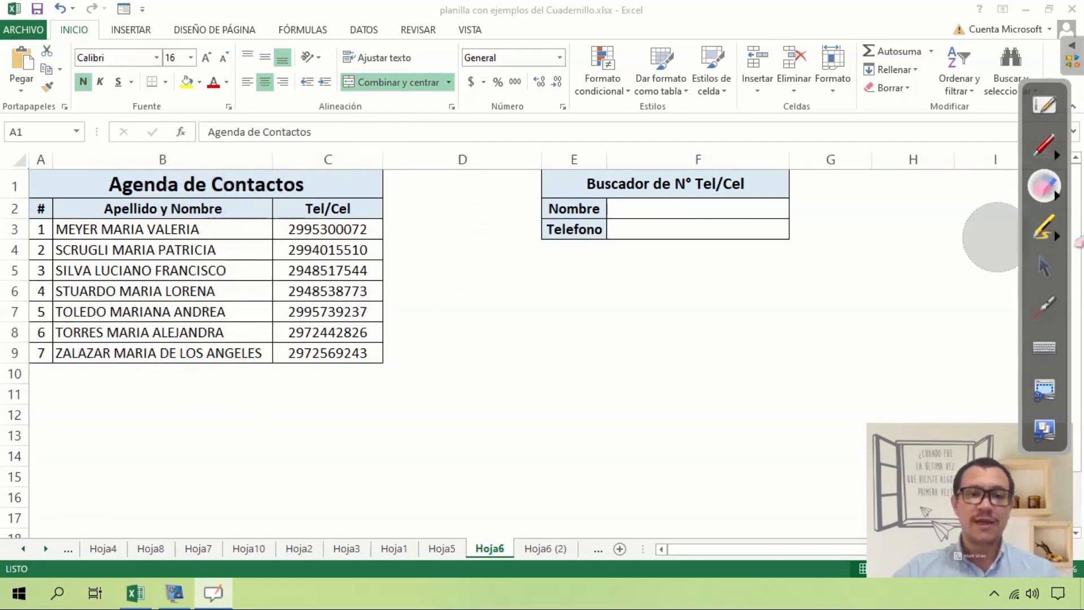
left_click(1046, 263)
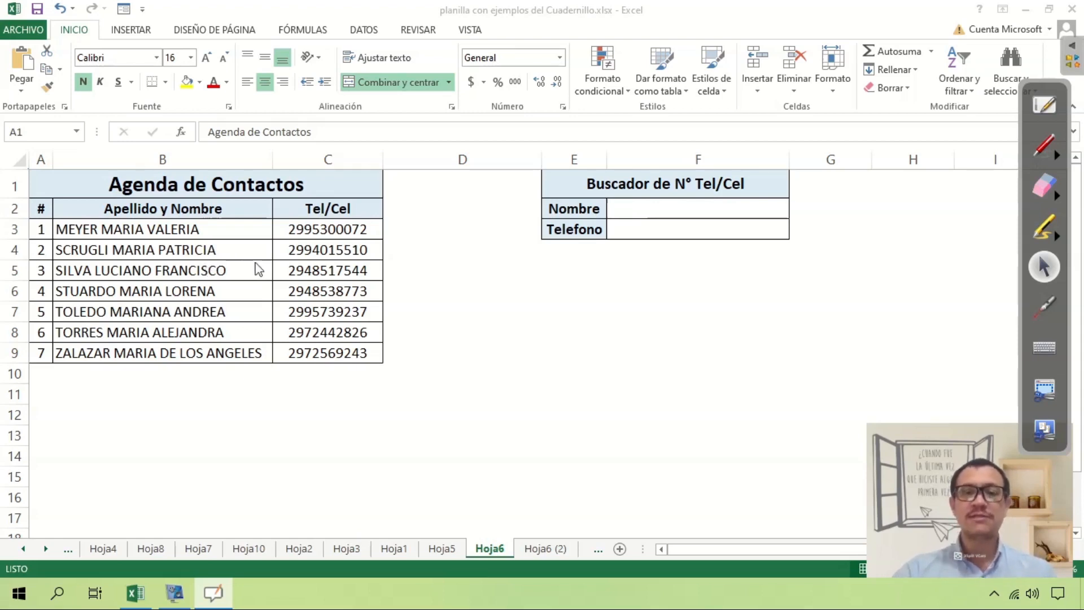
left_click(1044, 146)
mouse_move(511, 247)
left_mouse_down()
mouse_move(726, 276)
mouse_move(824, 172)
mouse_move(519, 143)
mouse_move(518, 265)
left_mouse_up()
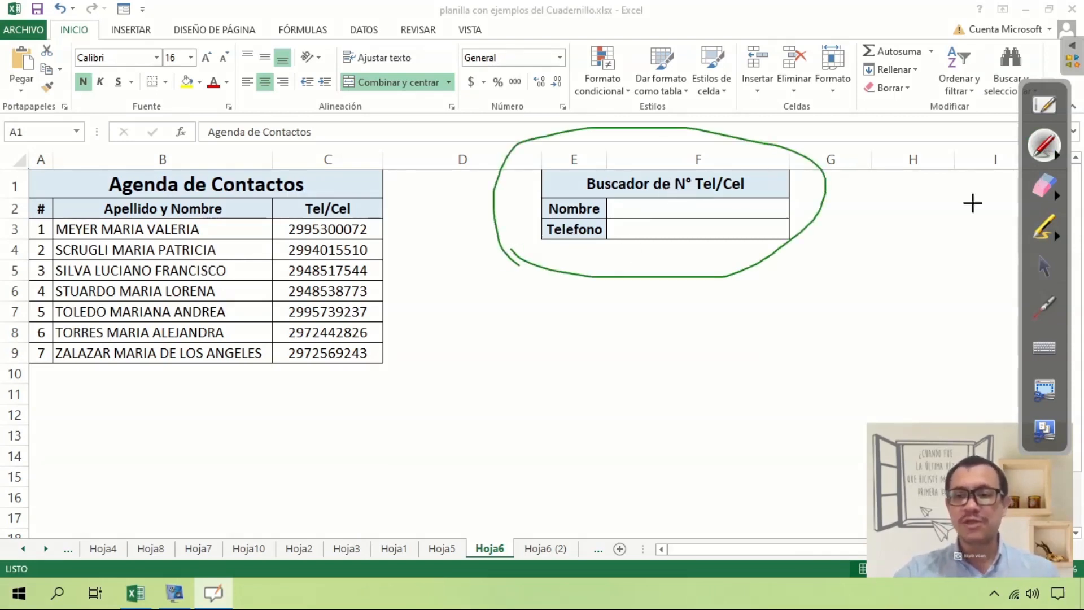
left_click(1044, 186)
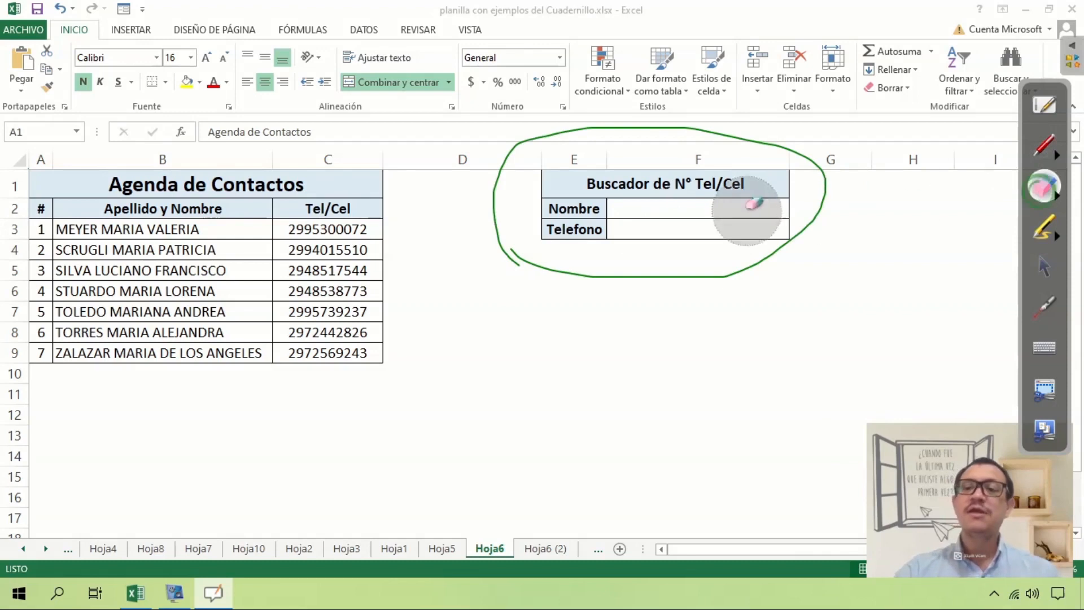
left_click(1044, 266)
left_click(686, 209)
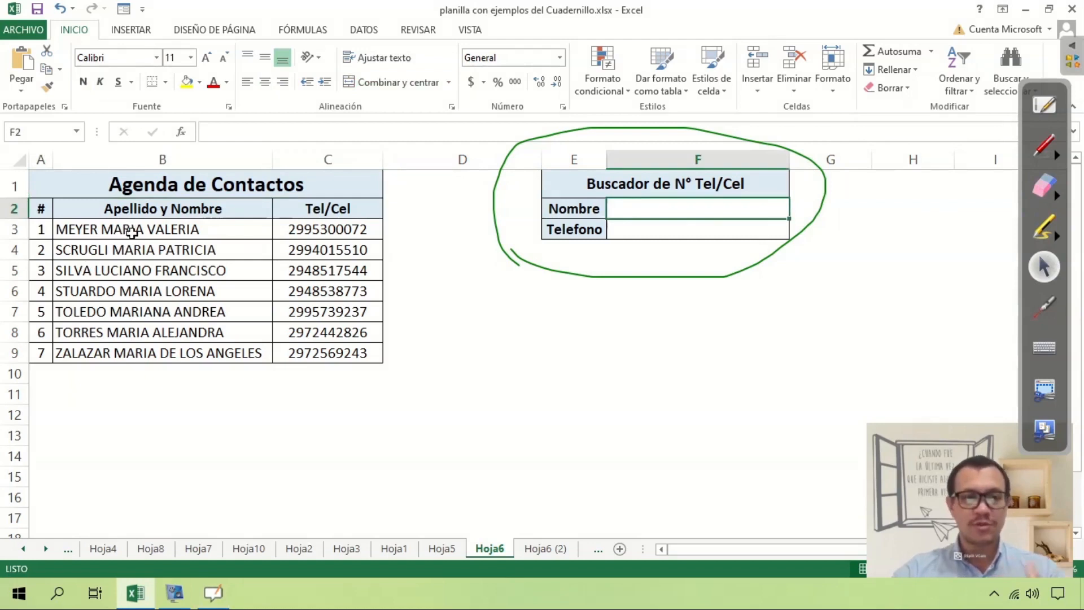
left_click_drag(134, 229, 133, 347)
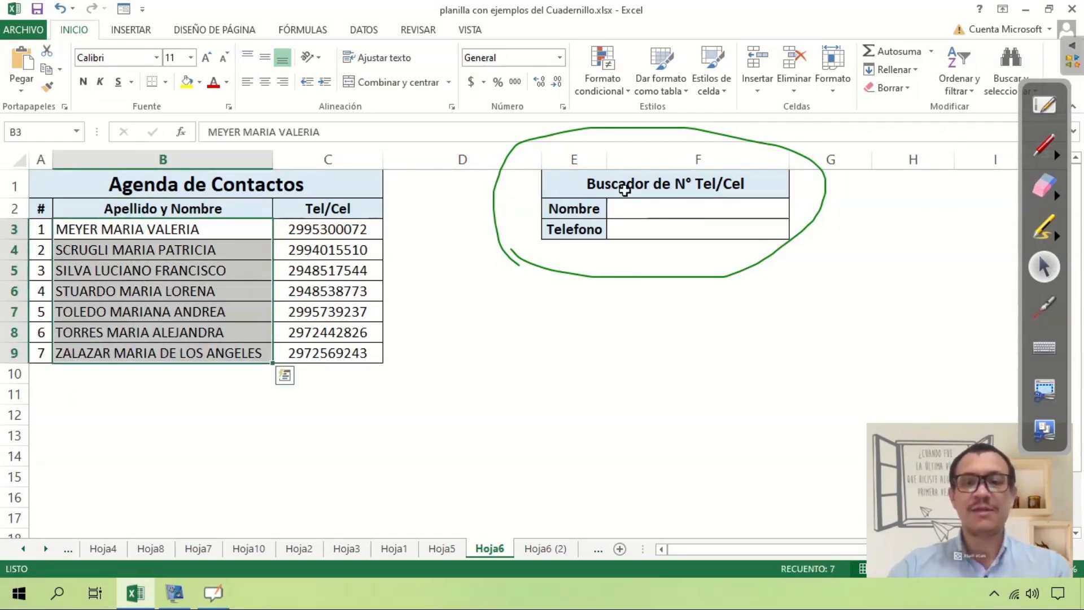
left_click(655, 208)
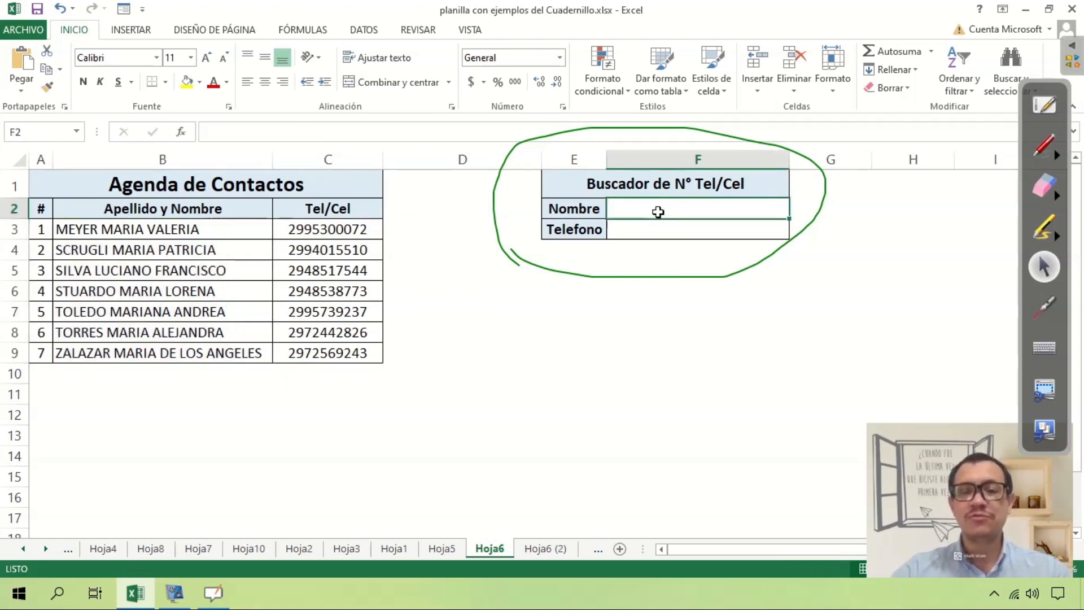
left_click(648, 230)
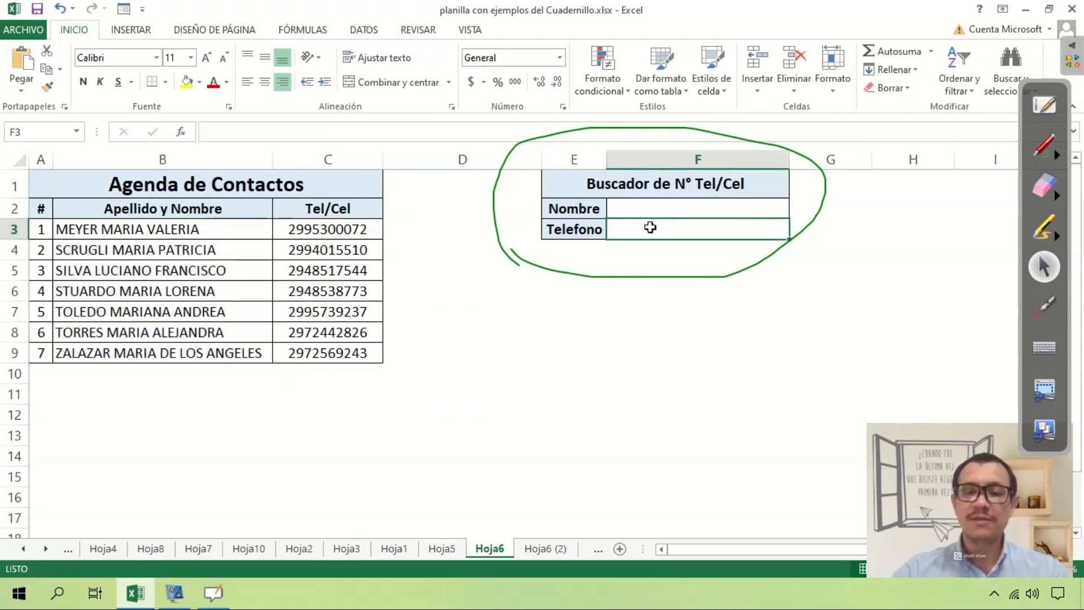
left_click_drag(222, 229, 217, 356)
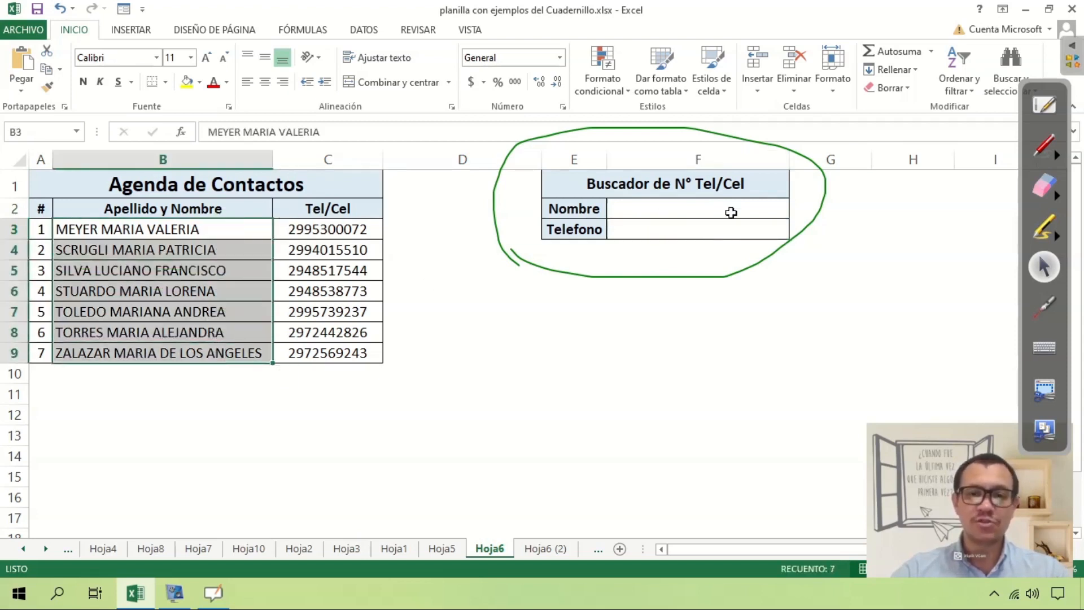
left_click(720, 223)
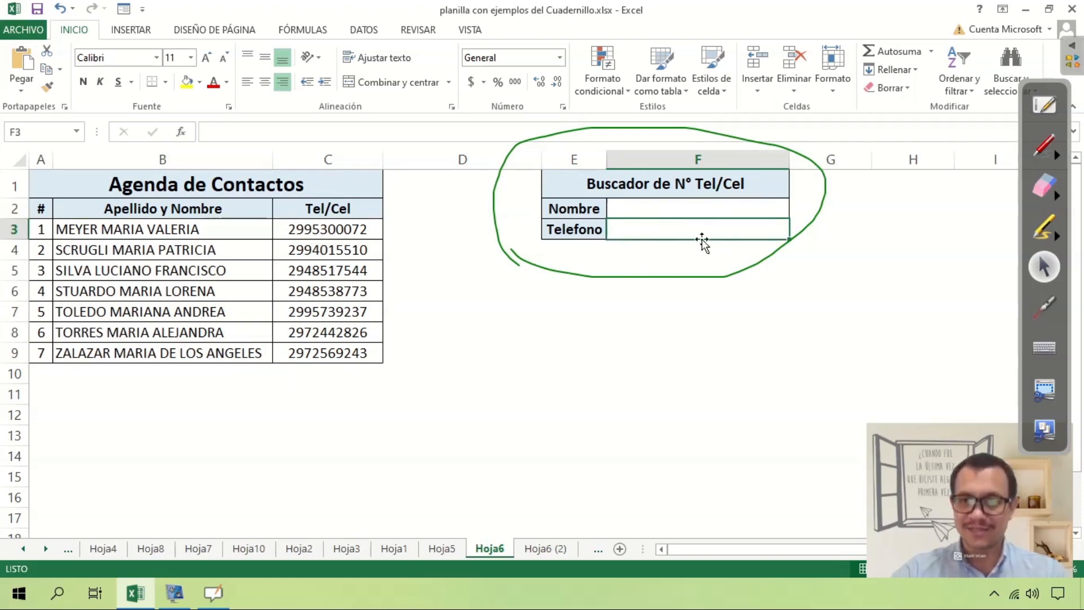
left_click_drag(187, 230, 148, 482)
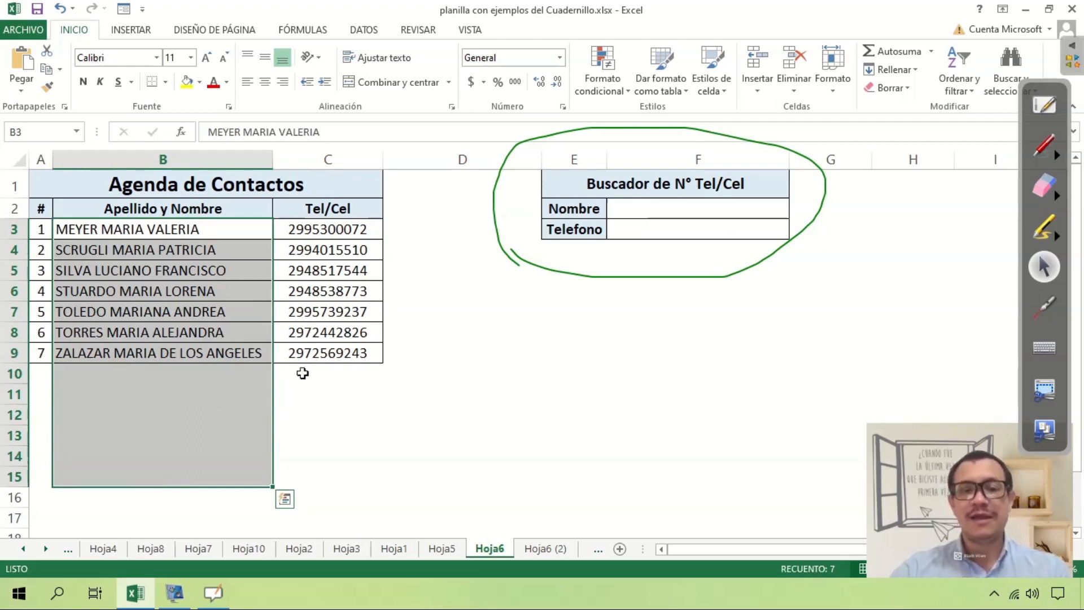
left_click(698, 208)
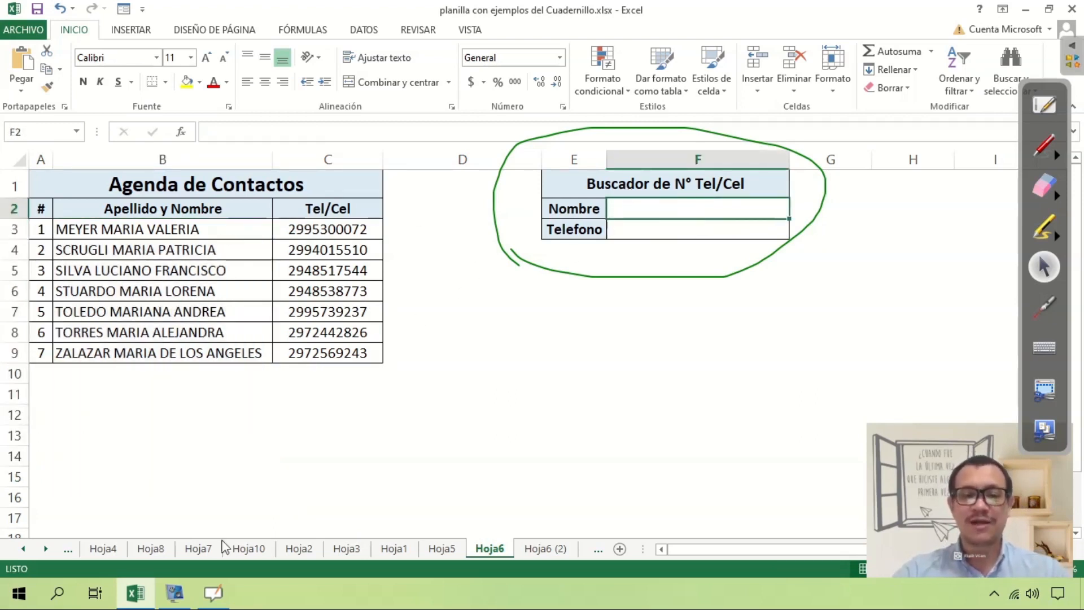
left_click(1045, 185)
mouse_move(897, 177)
left_mouse_down()
mouse_move(731, 126)
mouse_move(520, 198)
mouse_move(847, 187)
left_mouse_up()
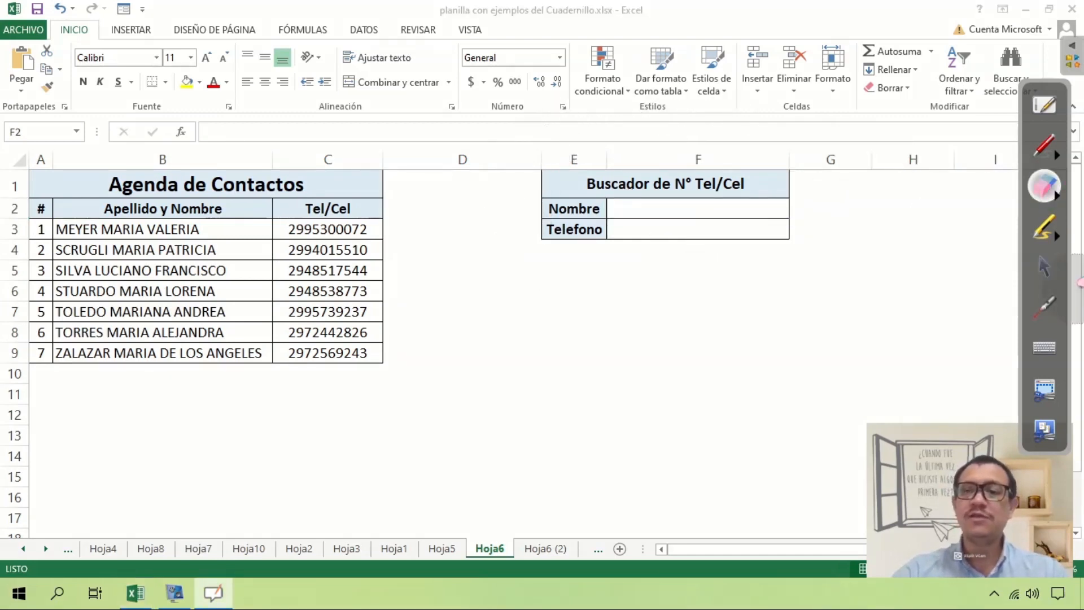
left_click(1045, 267)
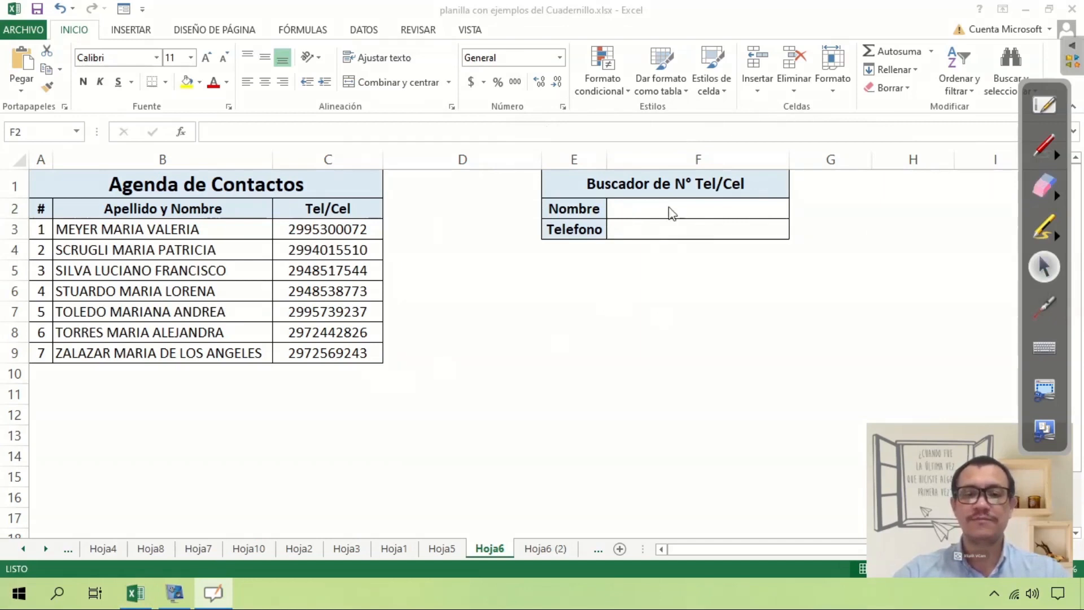
left_click(653, 228)
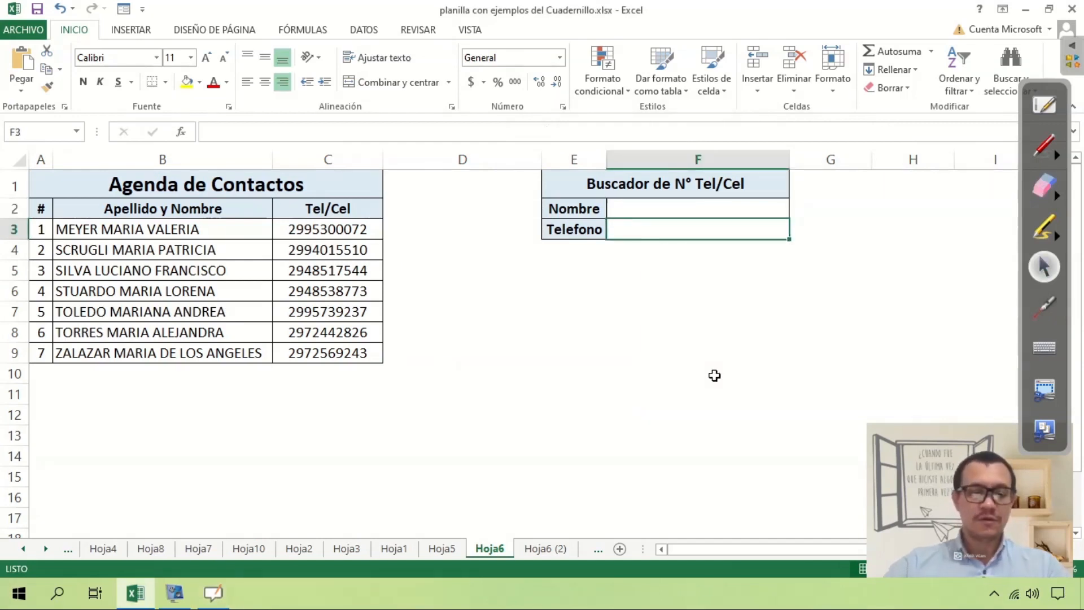
type("=busca")
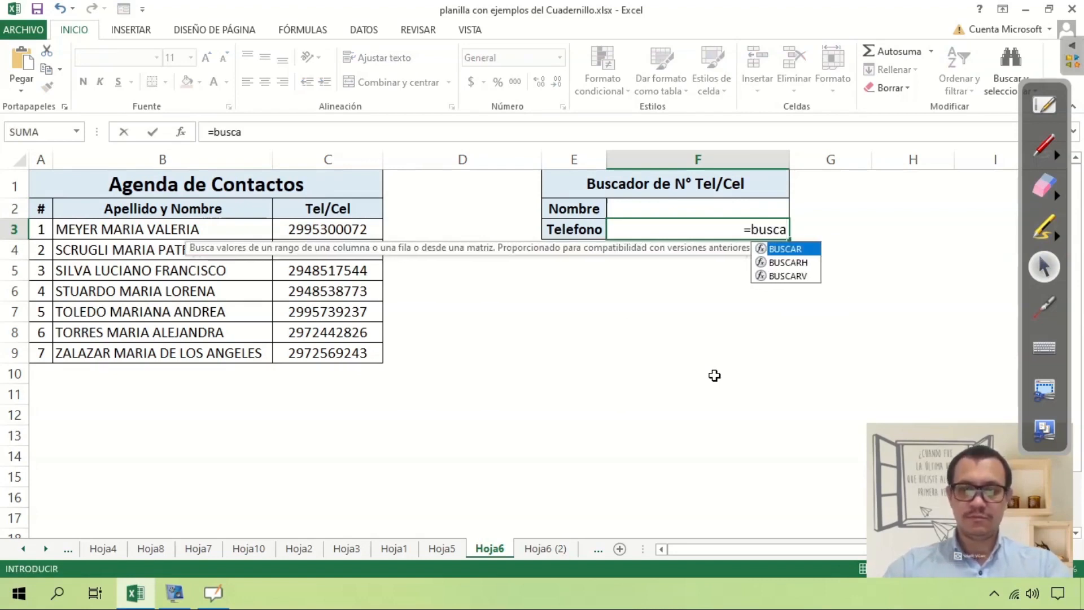
Start =buscarv( in F3 and take the Nombre cell F2 as the lookup value.
type("rv(")
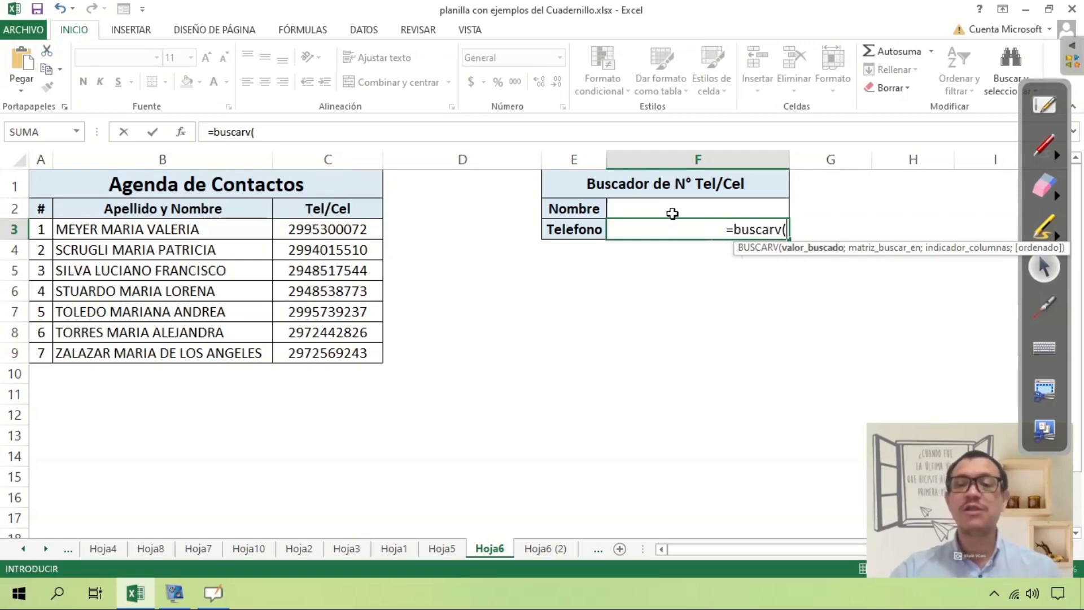
left_click(673, 209)
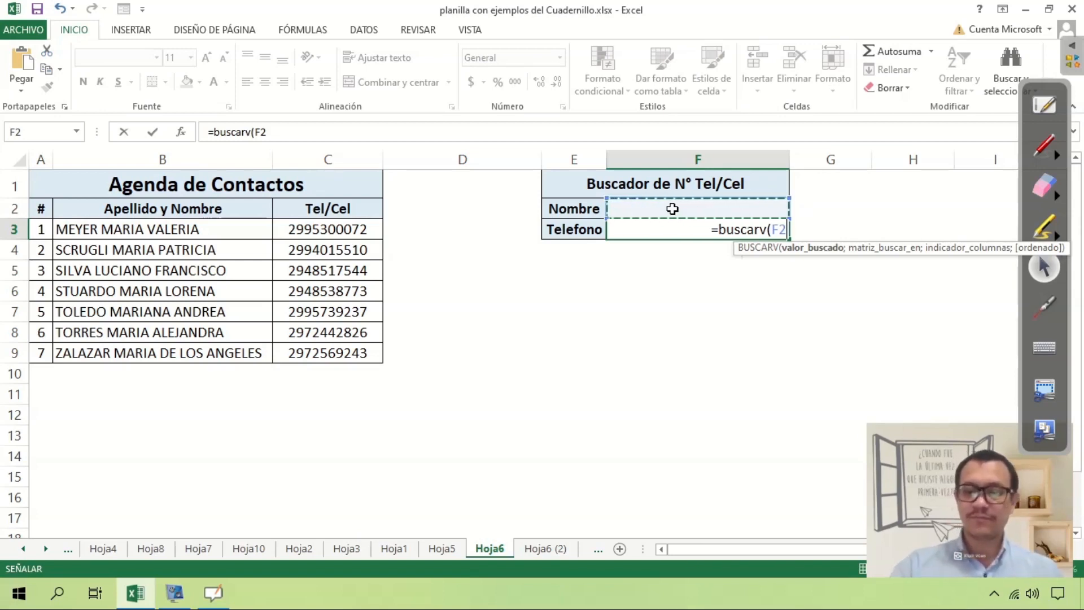
Add the contact table B2:C9 as the formula's search range.
type(";")
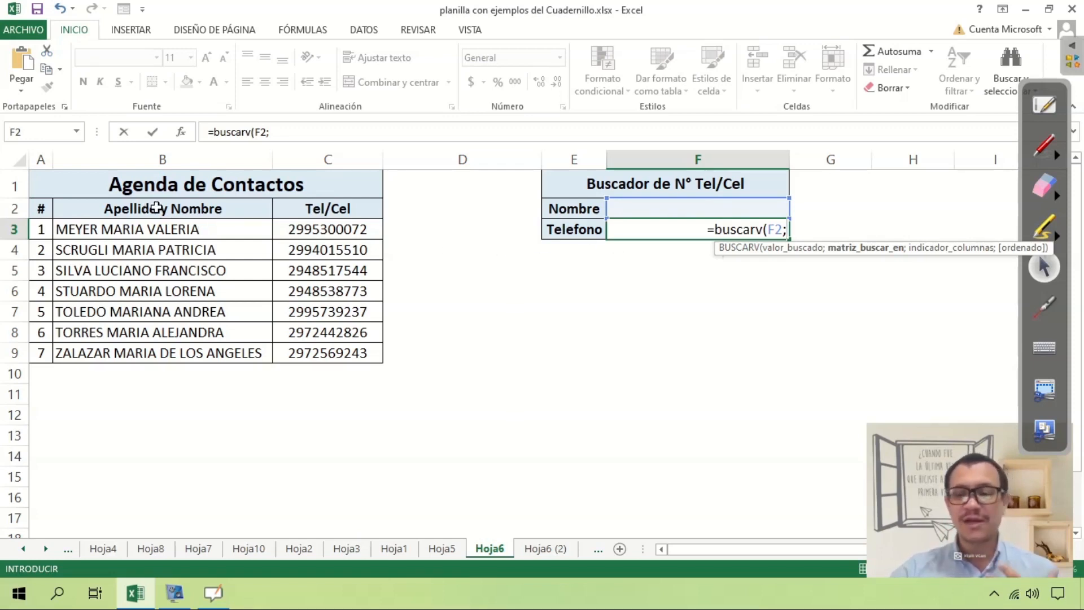
left_click_drag(156, 208, 312, 355)
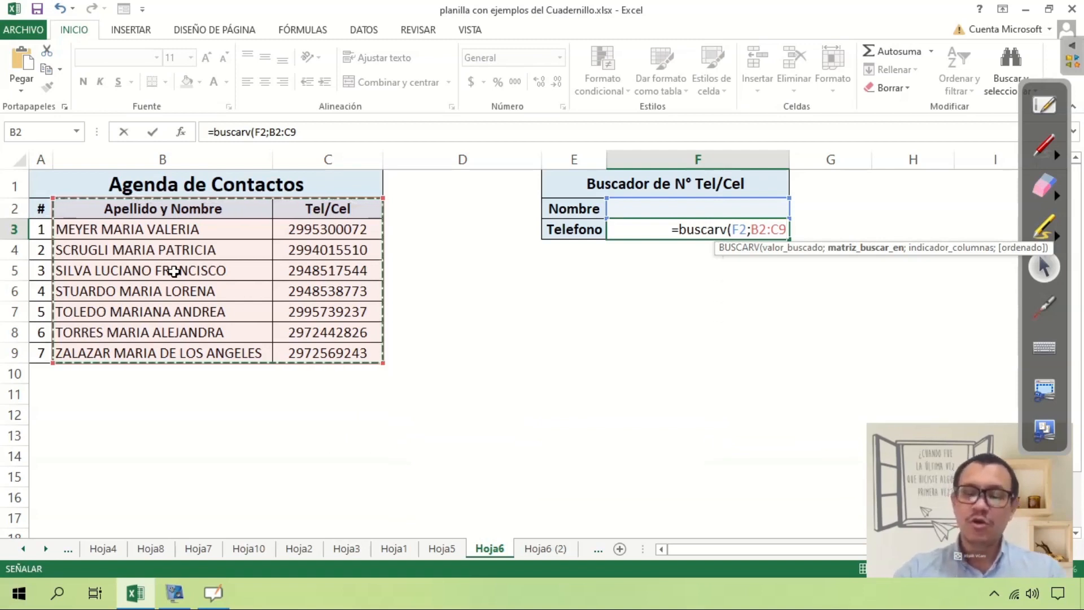
Set column index 2 so the lookup returns the phone number.
type(";")
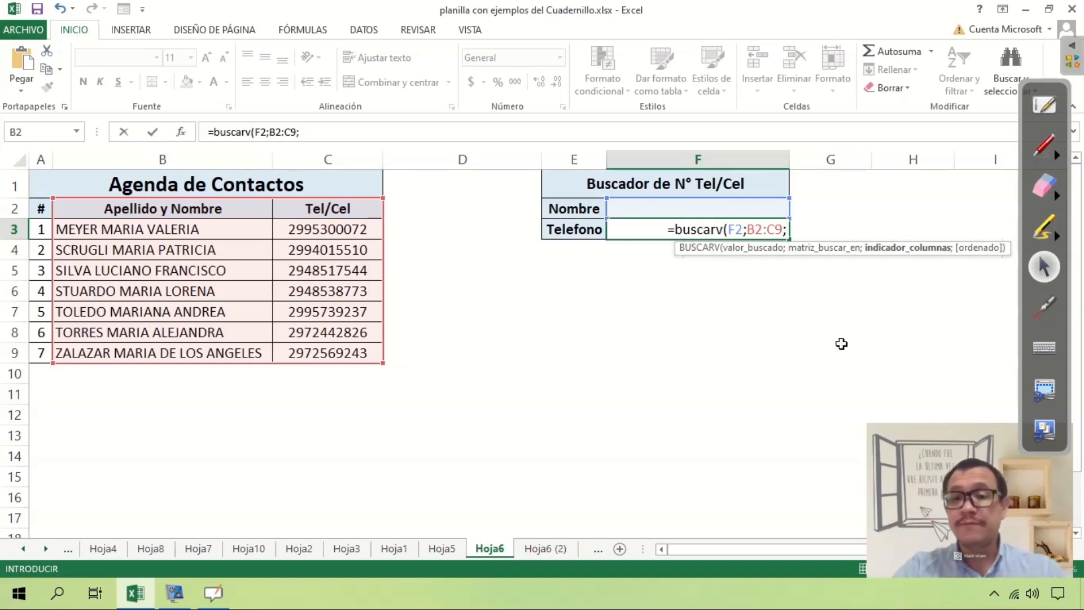
type("2")
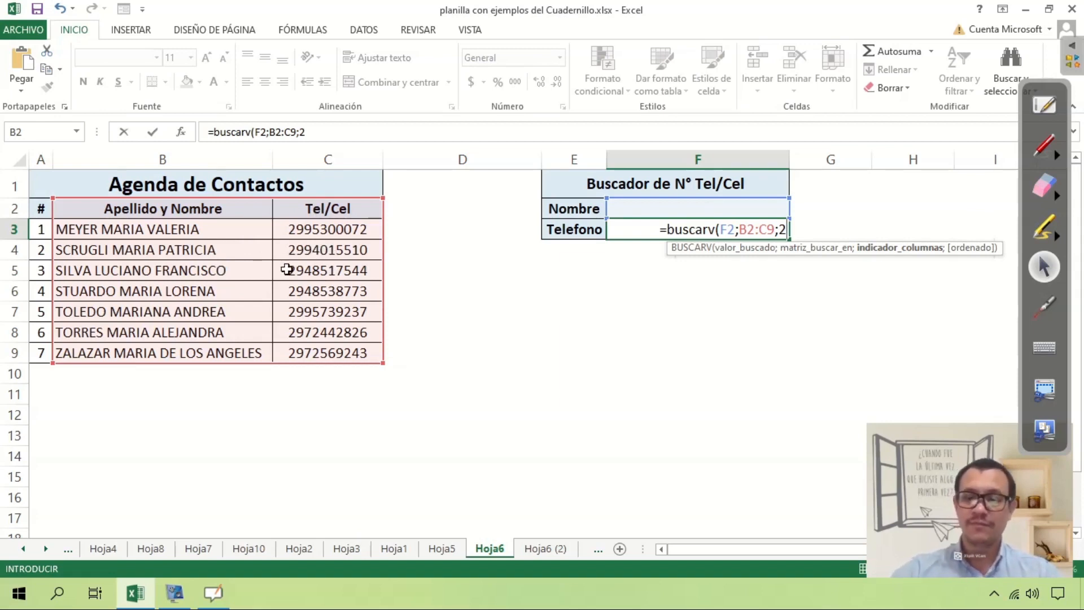
Add the semicolon separator before the match-type argument.
type(";")
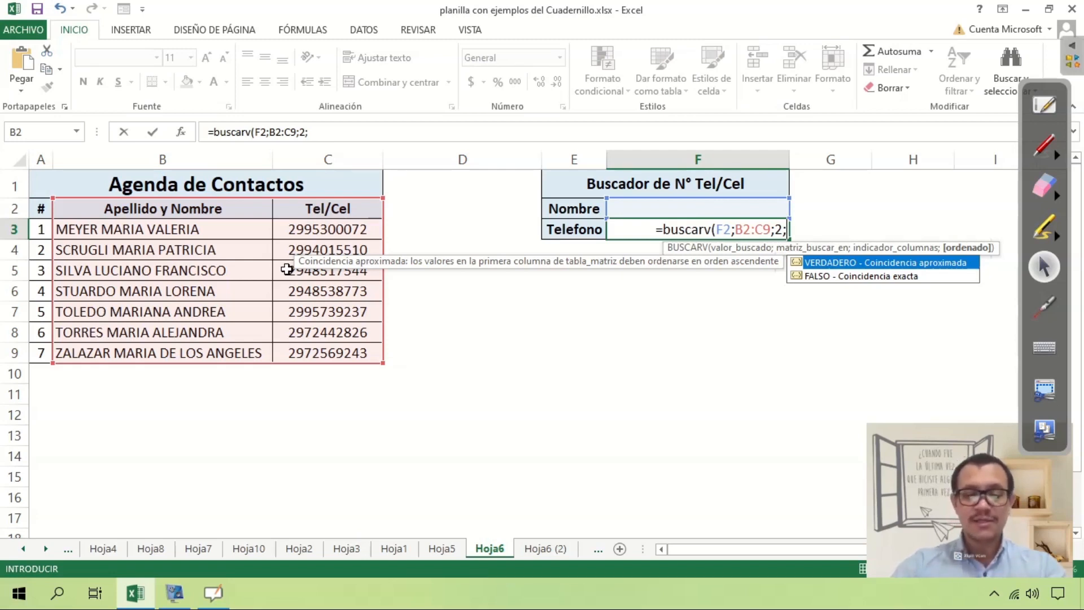
Finish the formula with Falso) for exact matching and enter it.
type("F")
type("als")
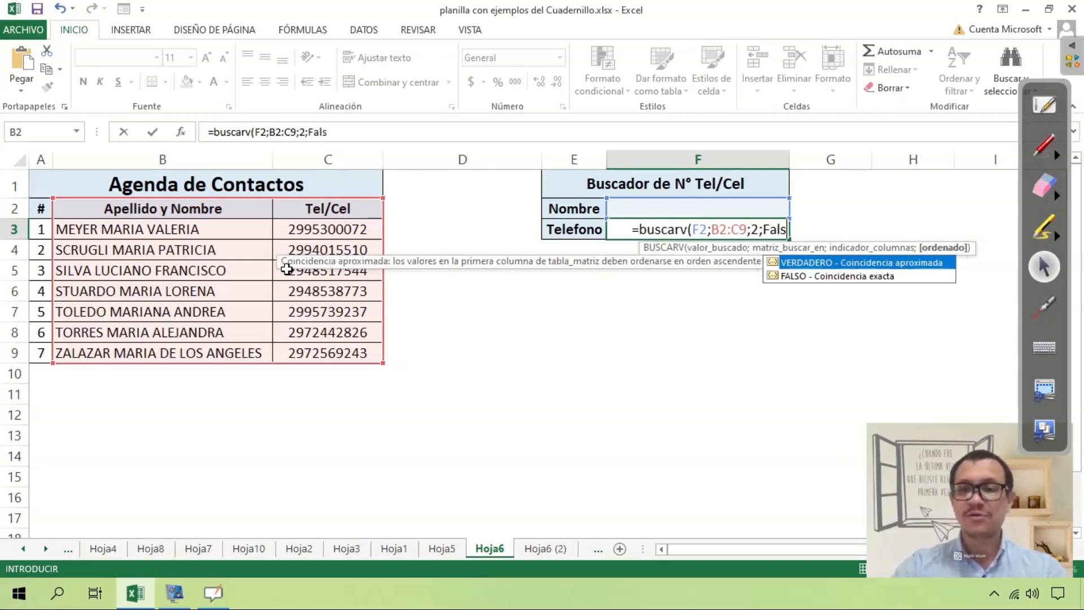
type("o)")
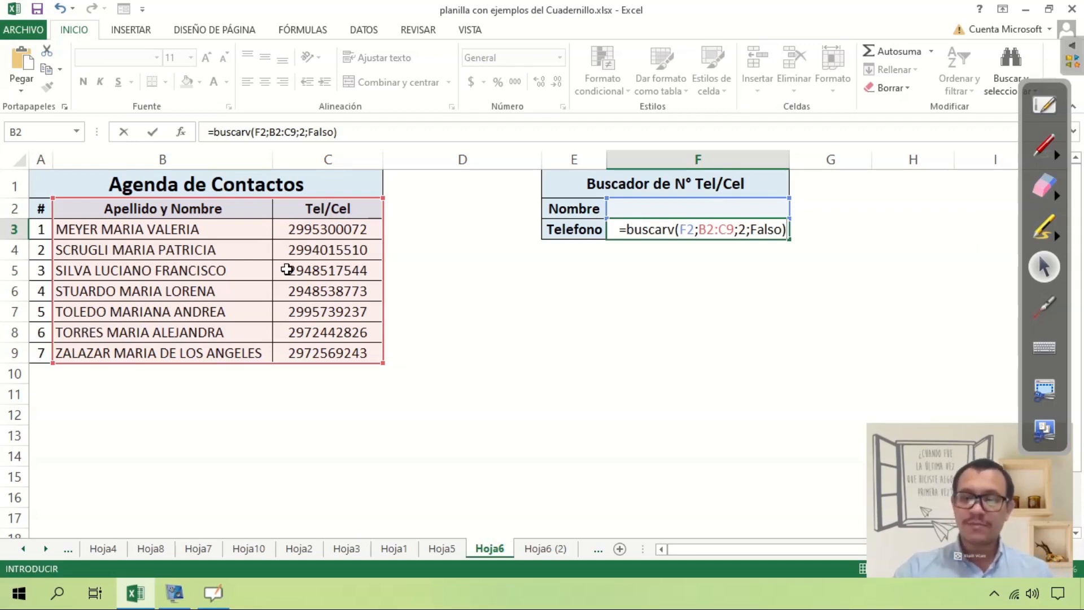
key("Return")
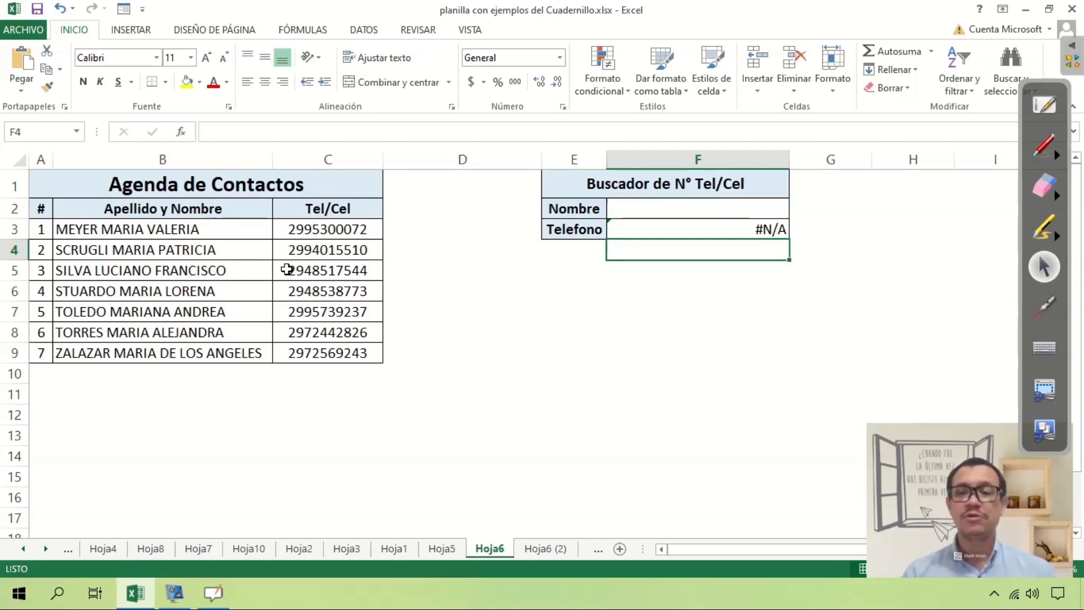
left_click(683, 209)
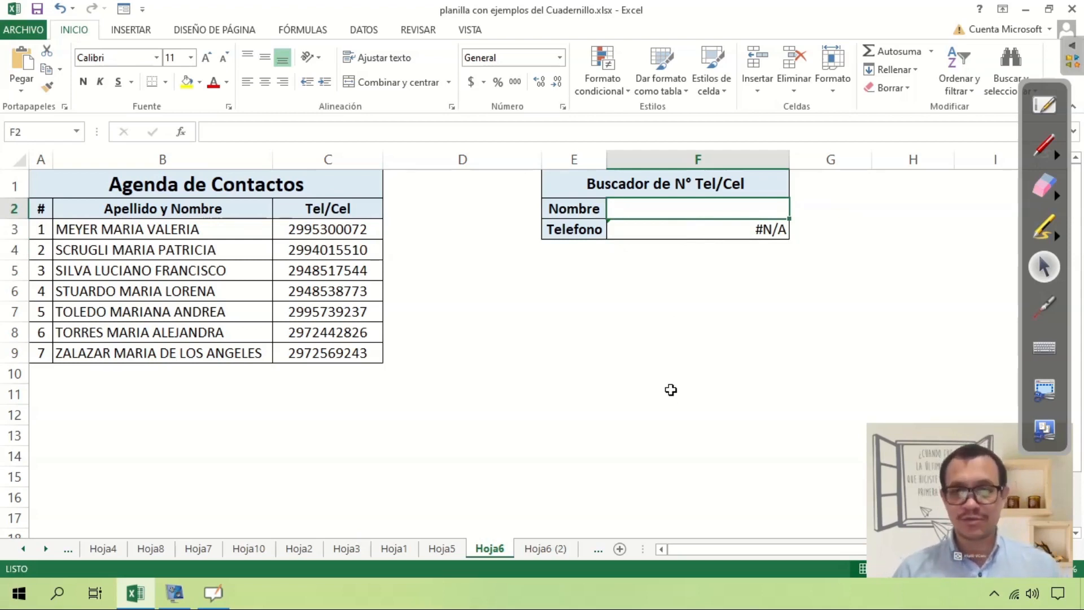
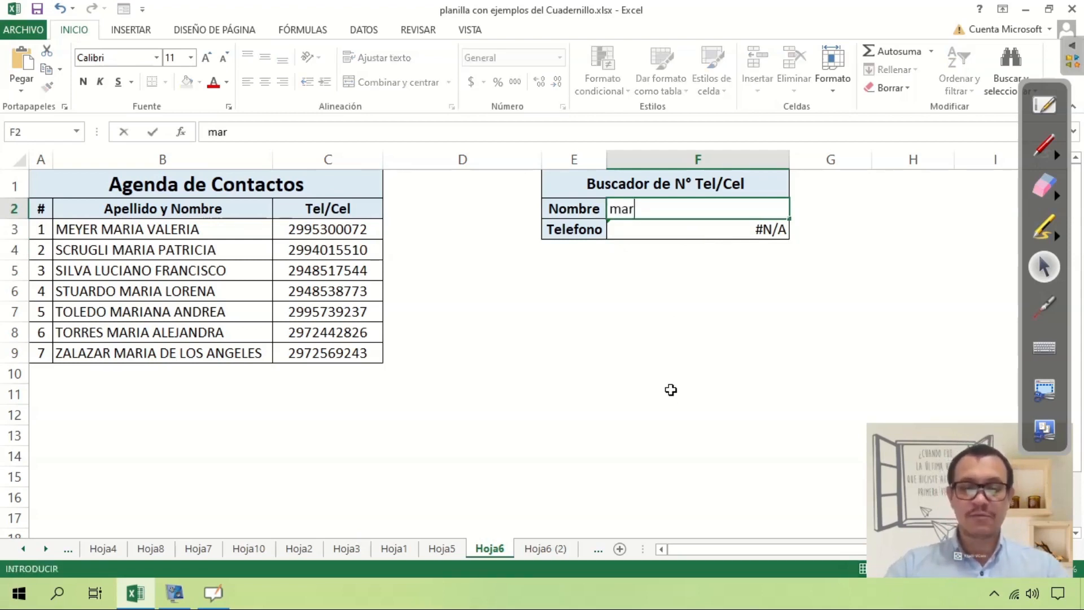
Enter a name missing from the list in F2, see #N/A in F3, then clear F2.
key("Return")
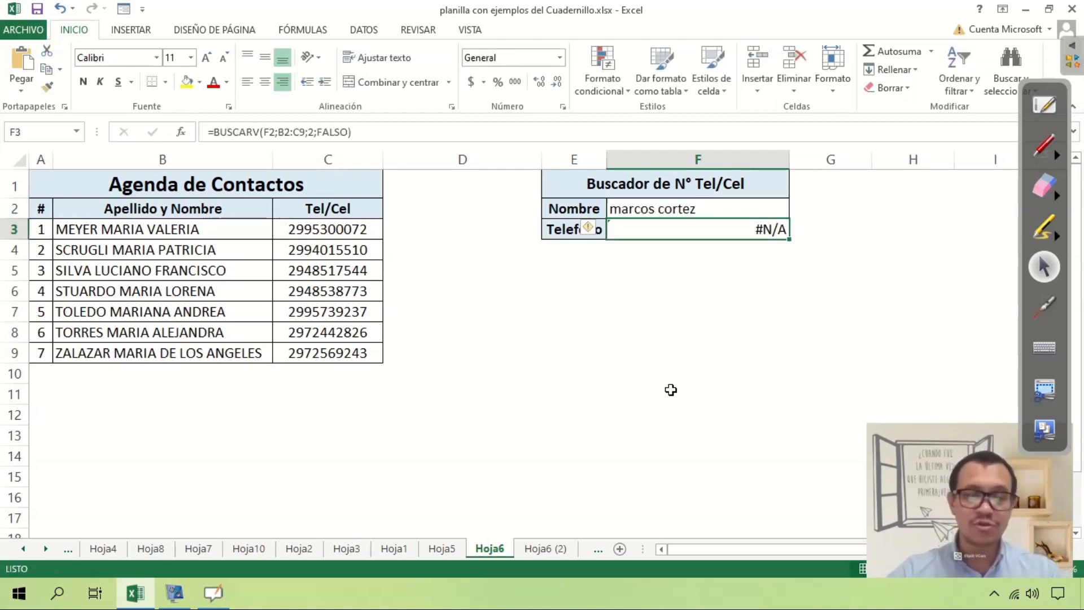
key("Up")
key("Delete")
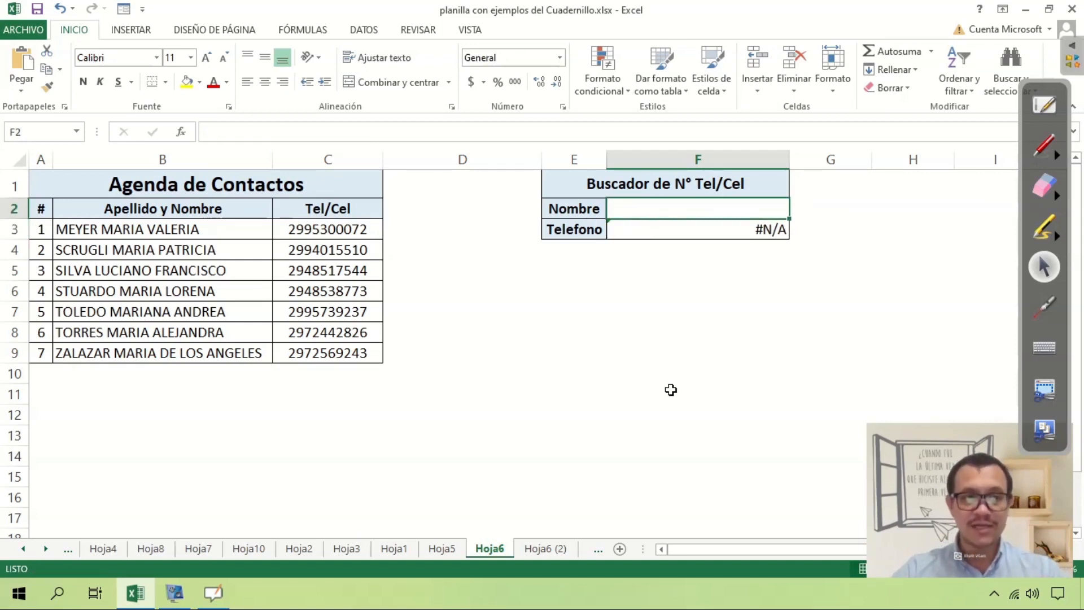
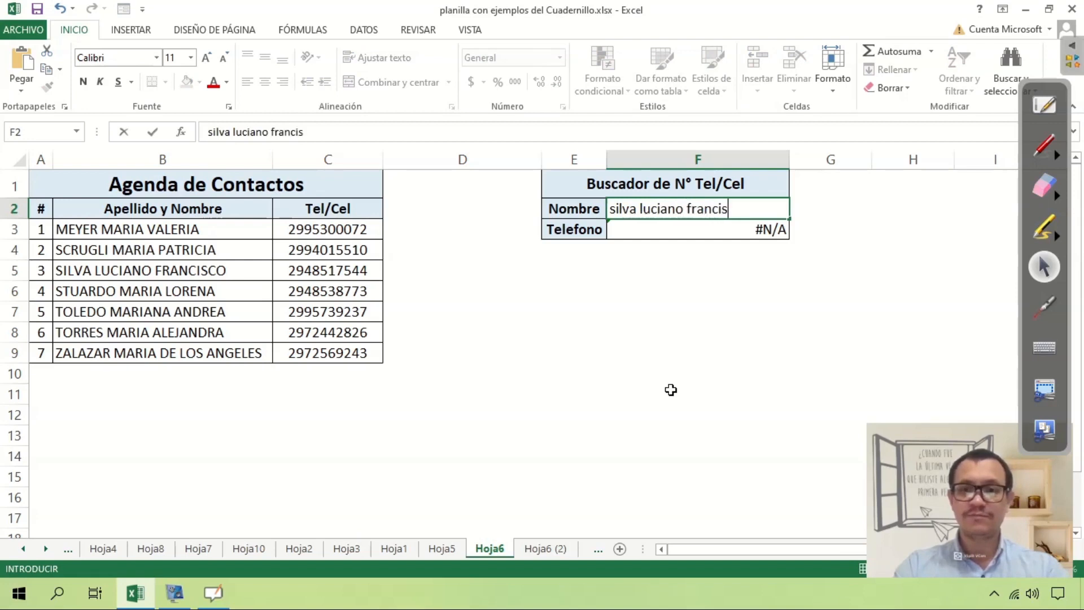
Enter a listed contact's full name in F2 with a trailing space, which gives #N/A.
key("Return")
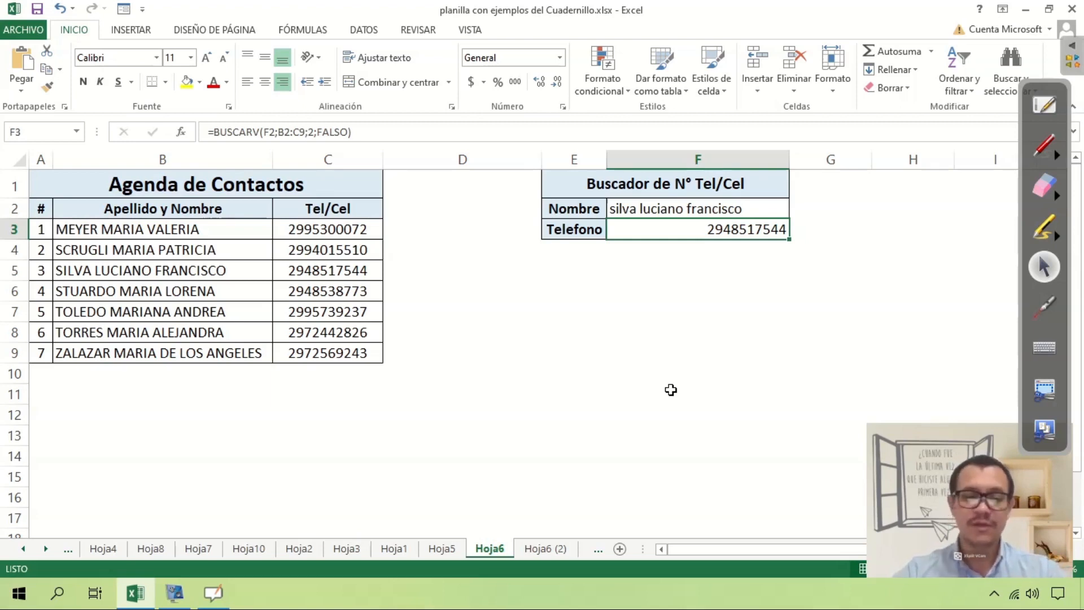
key("Up")
key("F2")
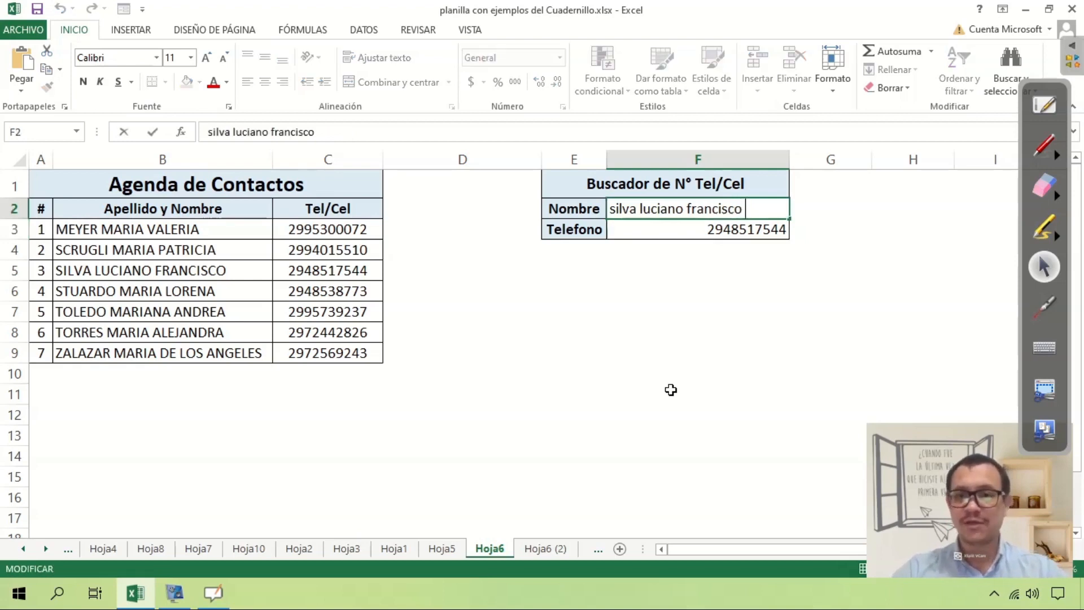
key("Return")
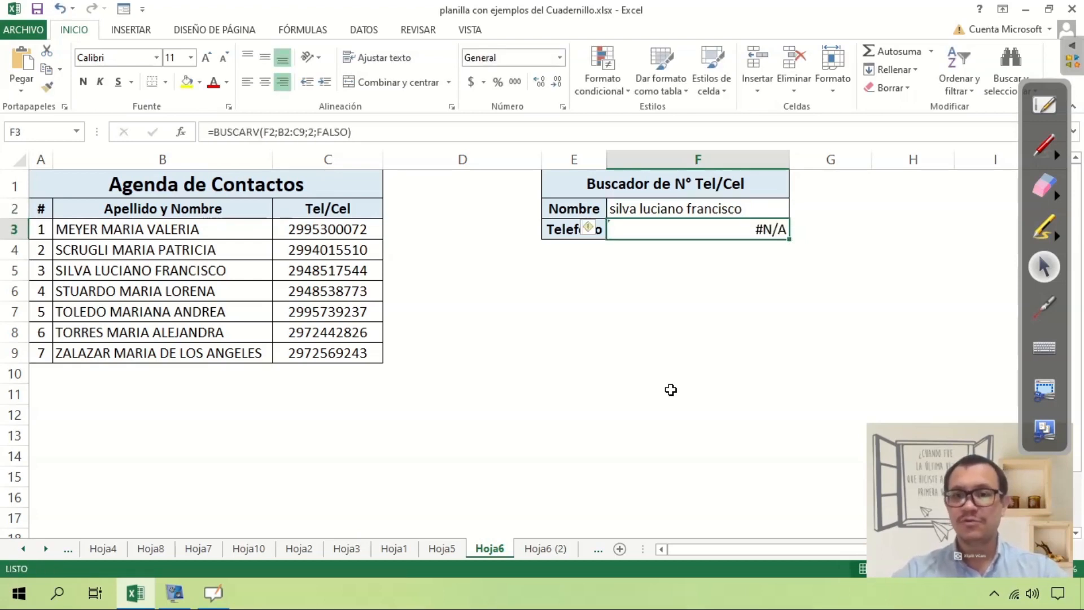
Delete the trailing space from the F2 name so F3 returns the contact's phone.
key("Up")
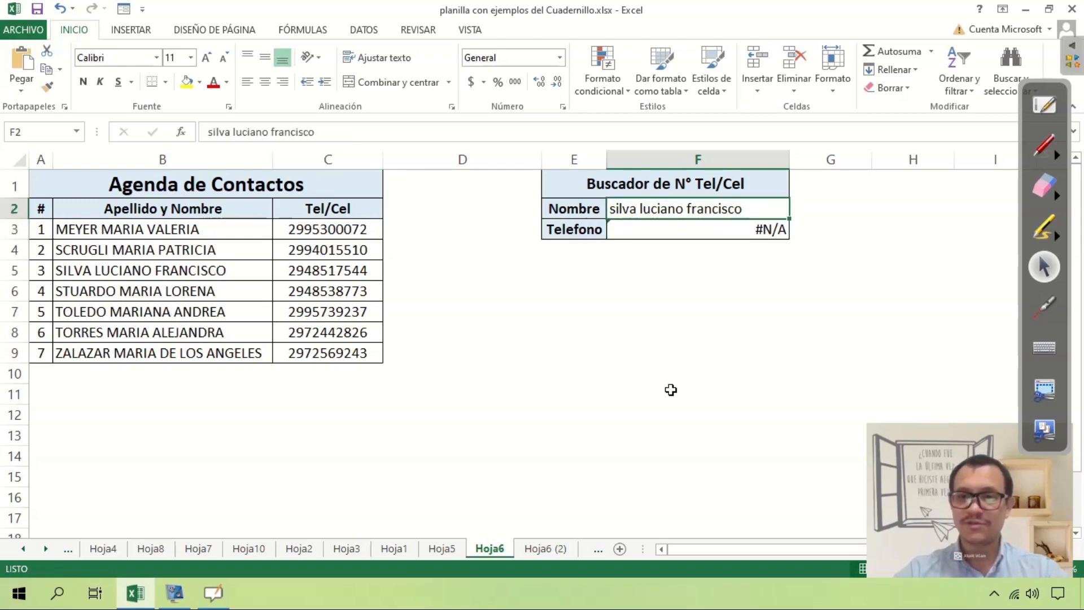
key("F2")
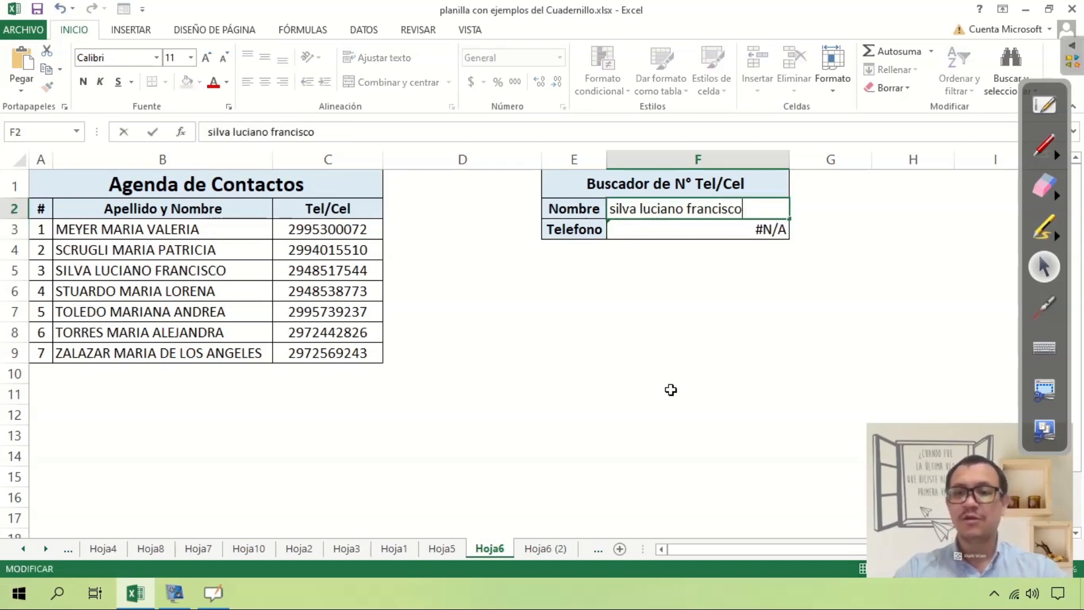
key("BackSpace")
key("Return")
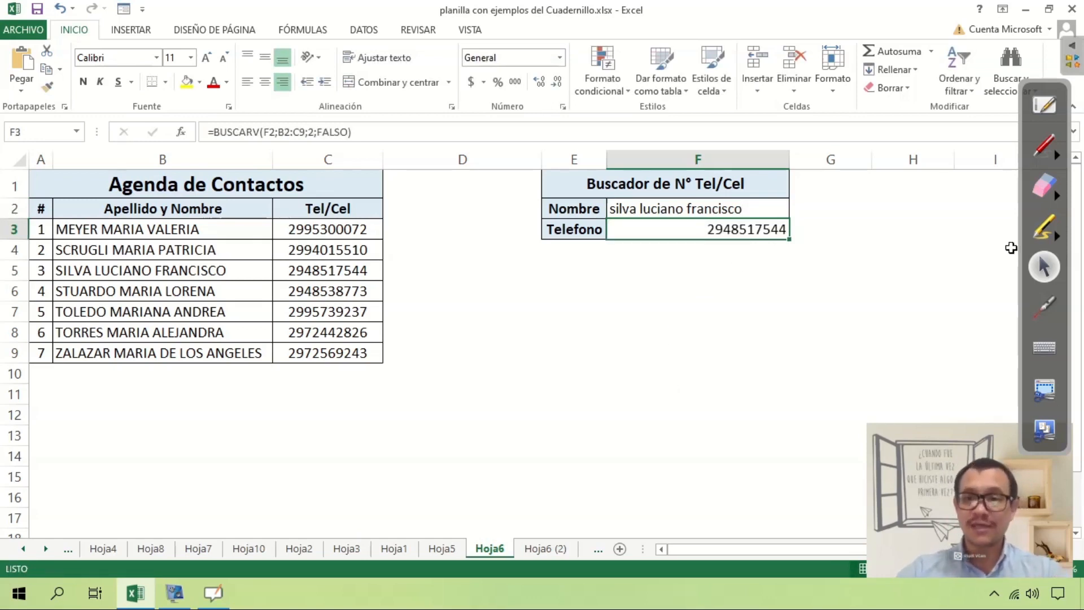
left_click(1046, 148)
Draw green ink linking the F2 name, the B2:C9 table, the matching row and its phone.
mouse_move(755, 209)
left_mouse_down()
mouse_move(746, 198)
mouse_move(628, 191)
mouse_move(632, 232)
mouse_move(760, 210)
left_mouse_up()
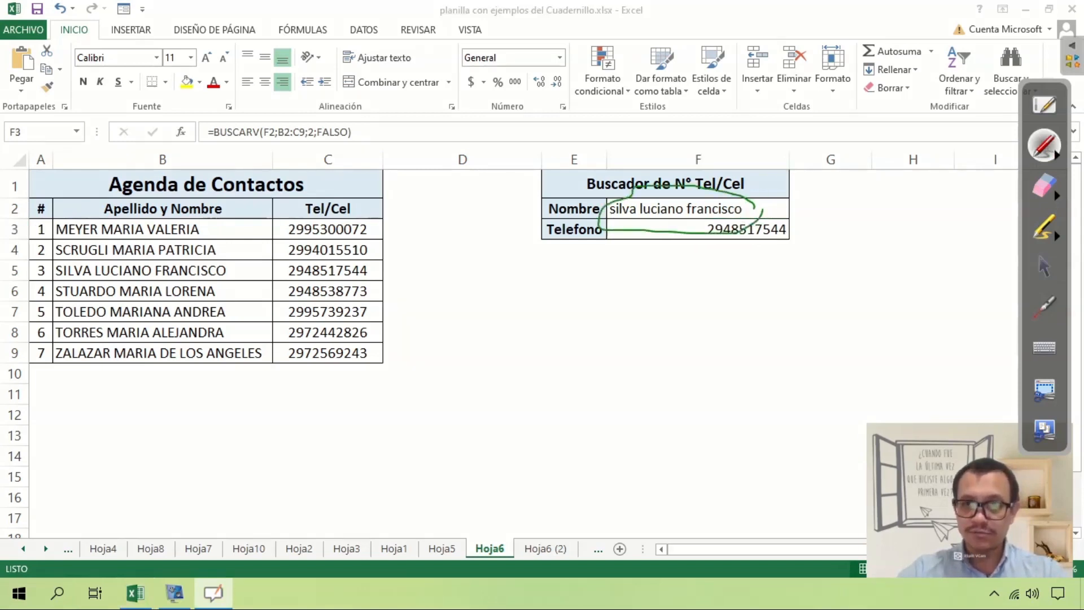
mouse_move(607, 199)
left_mouse_down()
mouse_move(458, 161)
mouse_move(266, 144)
mouse_move(221, 203)
mouse_move(218, 193)
mouse_move(241, 196)
left_mouse_up()
mouse_move(398, 195)
left_mouse_down()
mouse_move(71, 196)
mouse_move(39, 243)
mouse_move(35, 354)
mouse_move(181, 397)
mouse_move(403, 380)
mouse_move(385, 208)
left_mouse_up()
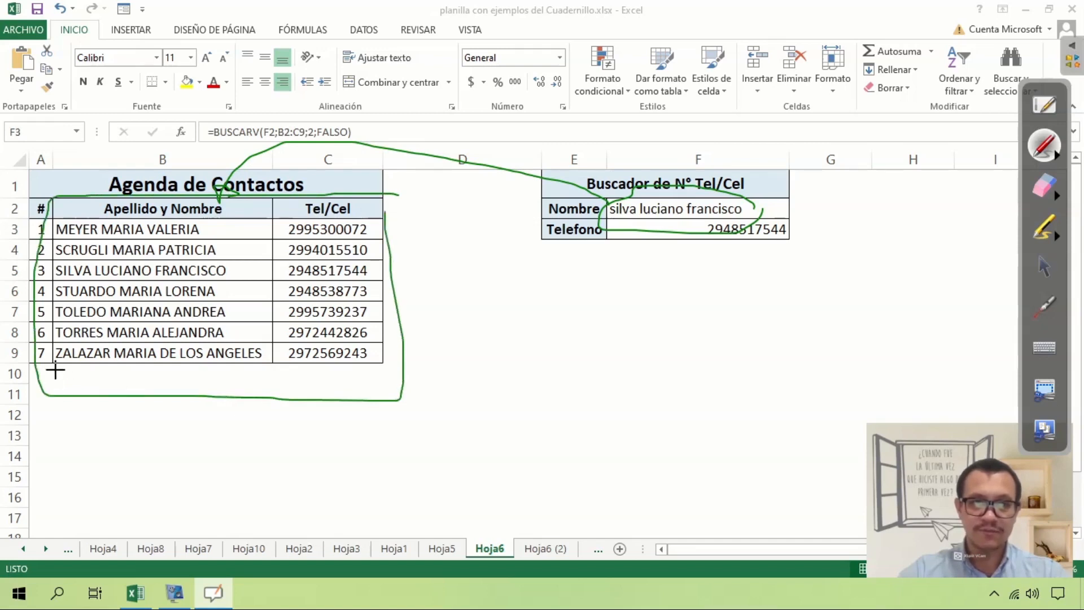
mouse_move(38, 359)
left_mouse_down()
mouse_move(316, 383)
mouse_move(388, 357)
mouse_move(402, 333)
left_mouse_up()
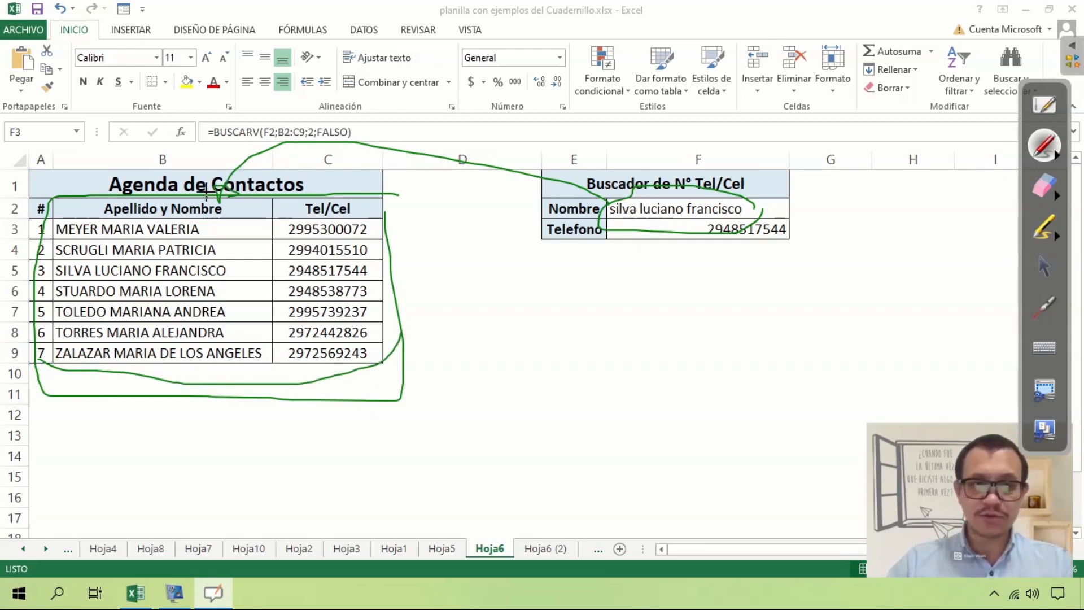
left_click_drag(233, 273, 240, 270)
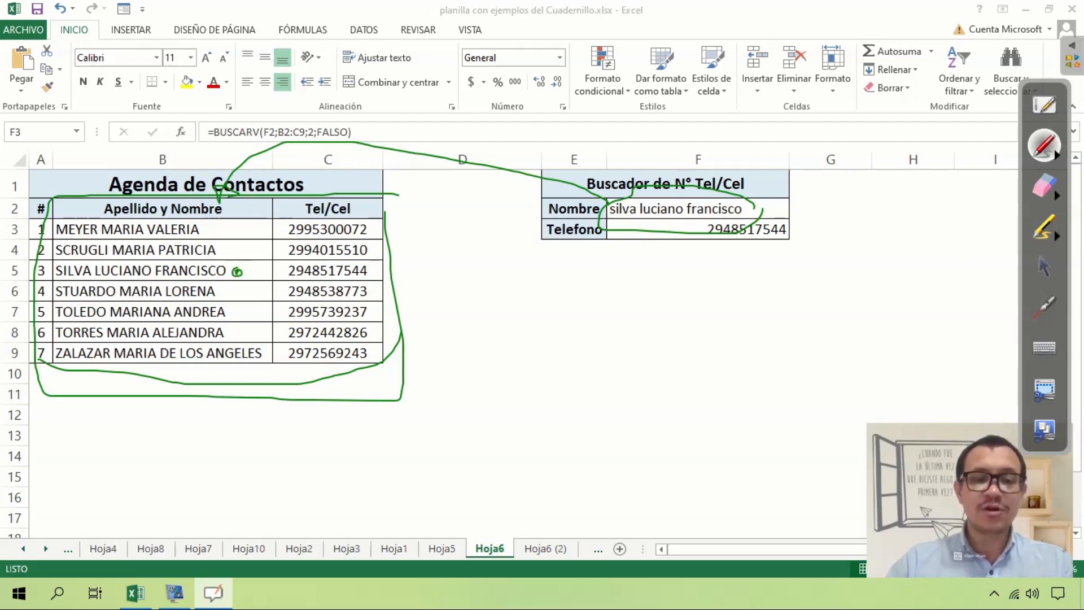
mouse_move(238, 269)
left_mouse_down()
mouse_move(275, 257)
mouse_move(282, 270)
left_mouse_up()
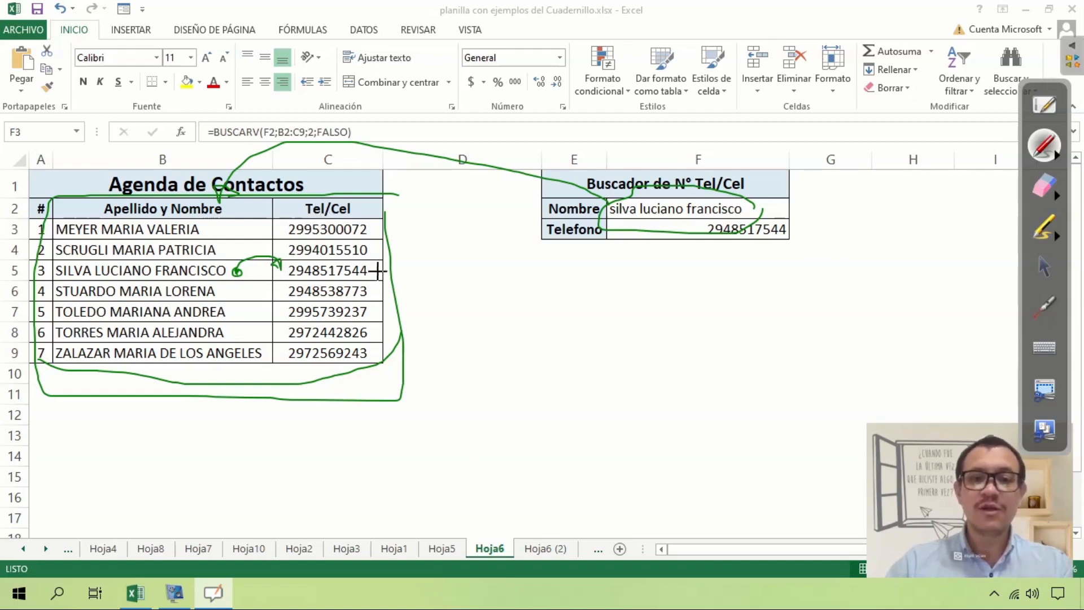
mouse_move(366, 257)
left_mouse_down()
mouse_move(308, 255)
mouse_move(285, 273)
mouse_move(374, 272)
mouse_move(366, 265)
mouse_move(442, 288)
mouse_move(693, 235)
mouse_move(680, 254)
mouse_move(689, 236)
mouse_move(567, 265)
mouse_move(792, 190)
mouse_move(234, 142)
mouse_move(410, 228)
mouse_move(242, 266)
mouse_move(552, 293)
mouse_move(375, 395)
mouse_move(61, 385)
mouse_move(124, 192)
mouse_move(187, 197)
left_mouse_up()
Erase the green ink, then select the B2:C9 table and click the matched name in B5.
left_click(1045, 187)
left_click(1045, 266)
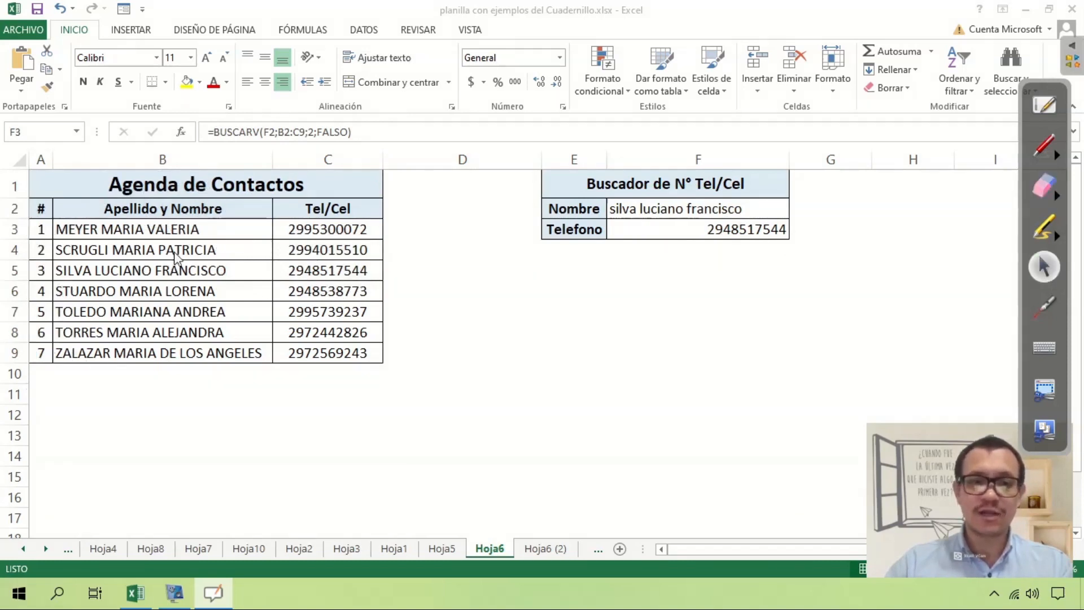
left_click_drag(197, 230, 232, 249)
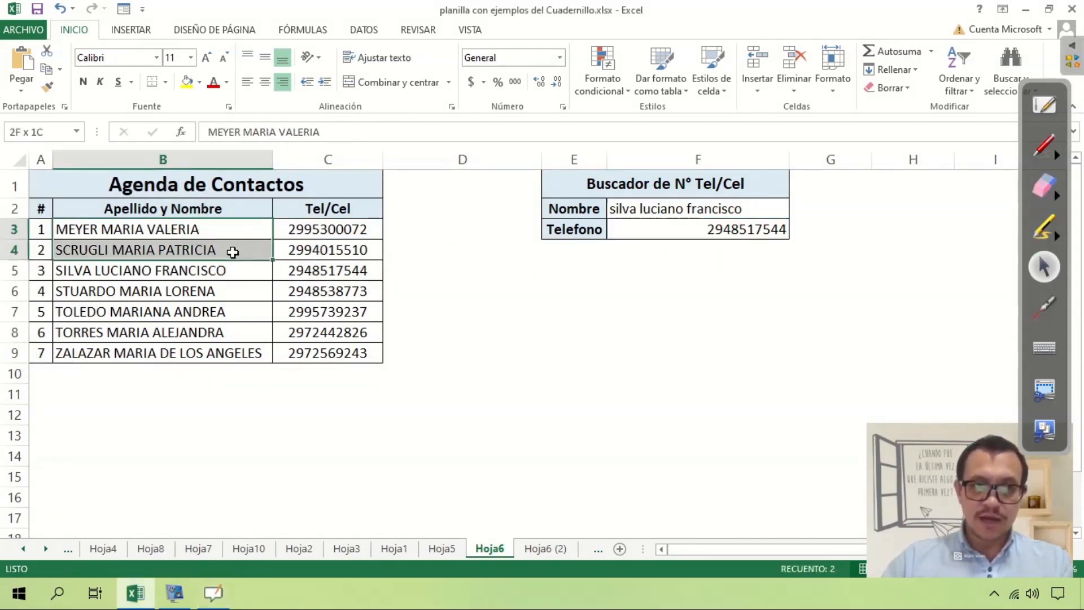
left_click_drag(218, 208, 309, 353)
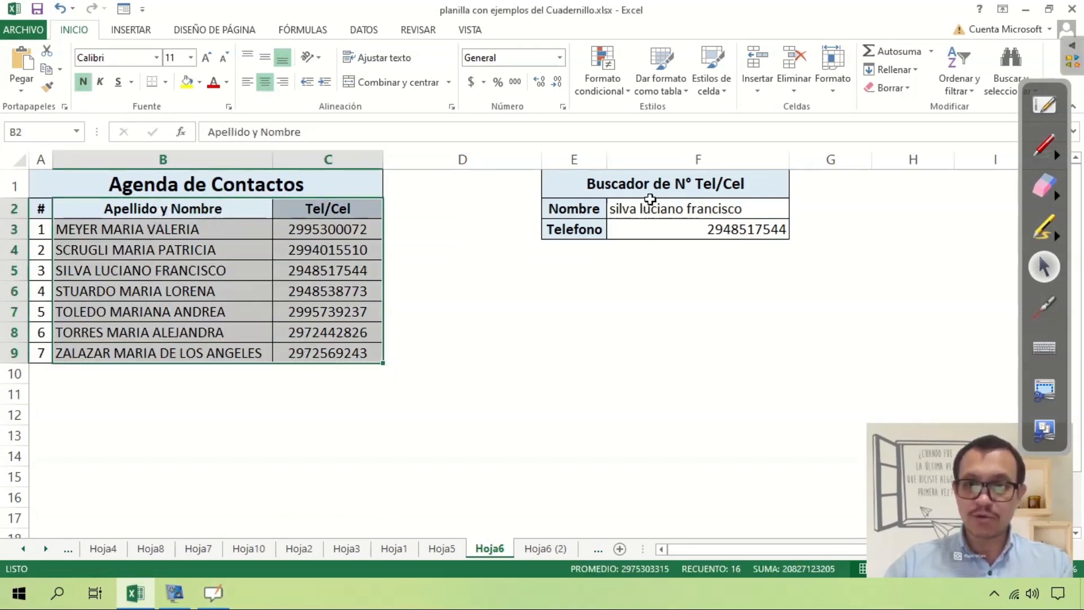
left_click(134, 275)
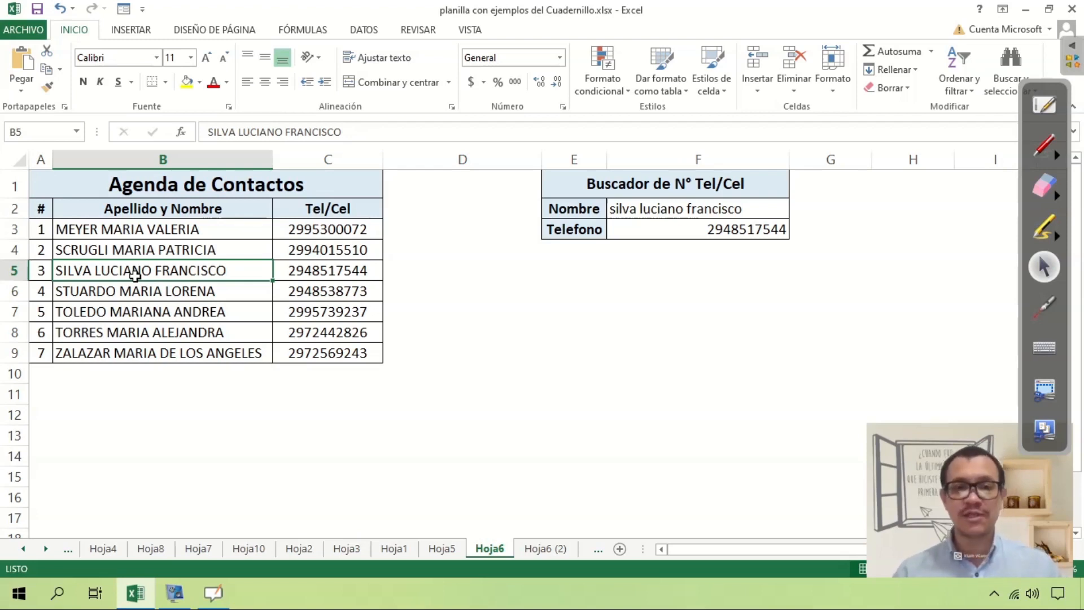
left_click(421, 209)
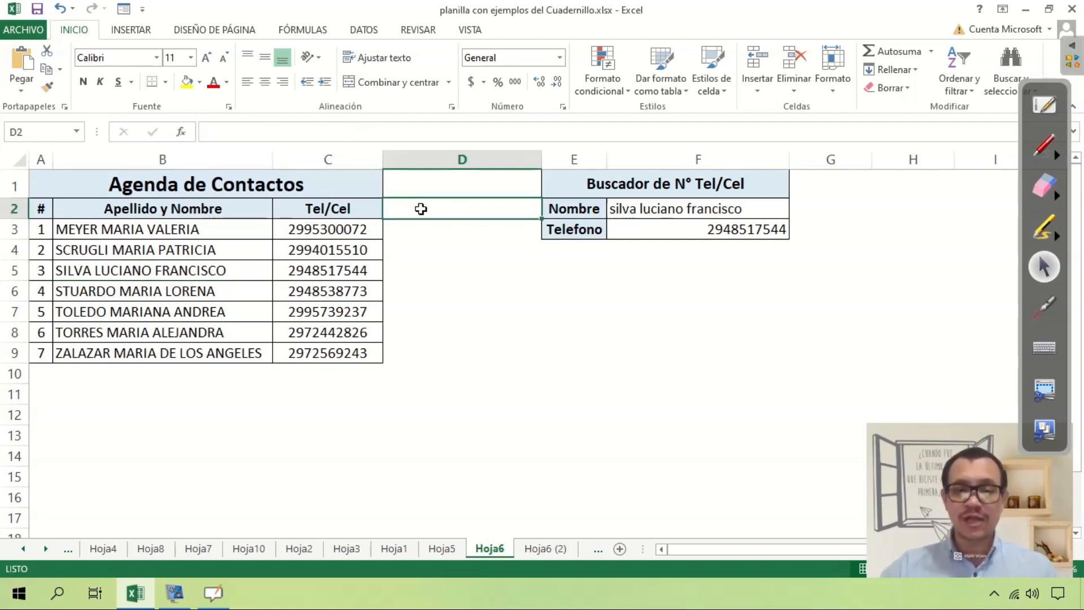
type("direcion")
key("BackSpace")
key("BackSpace")
key("BackSpace")
type("cion")
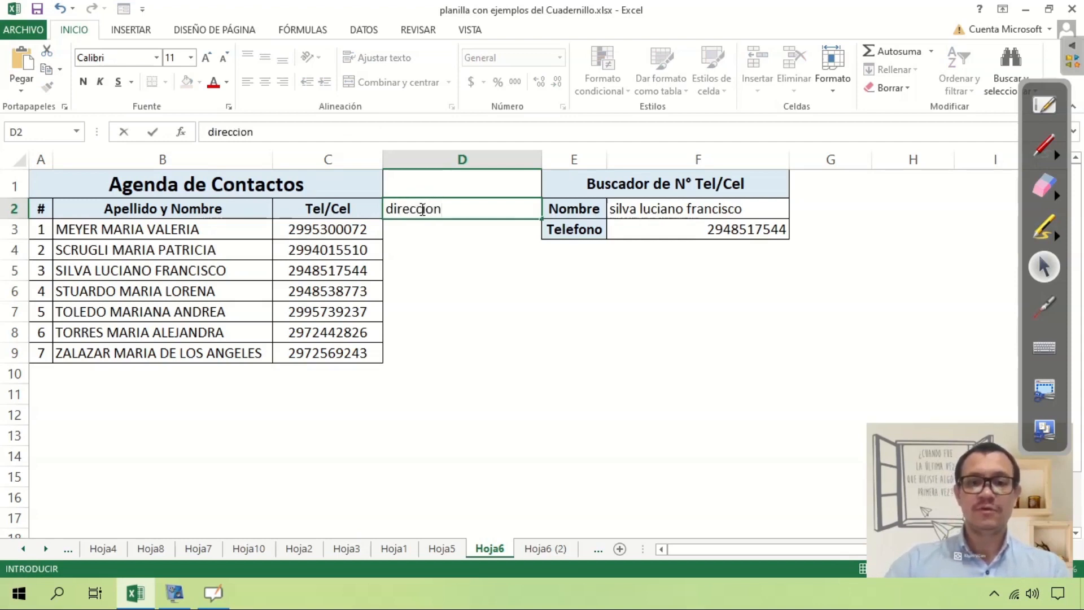
key("Return")
key("Return")
key("Return")
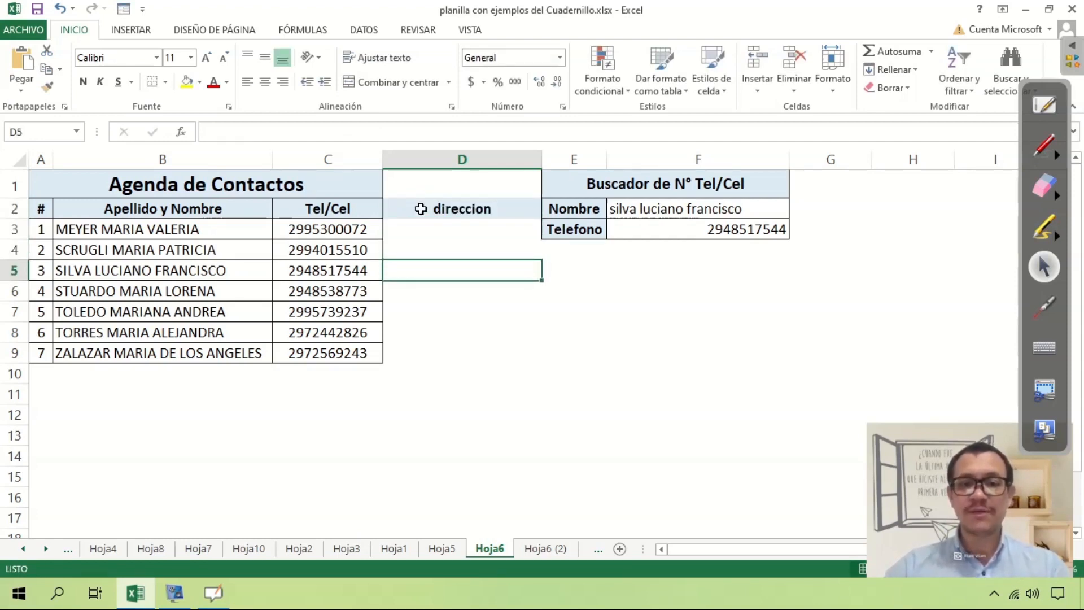
key("Up")
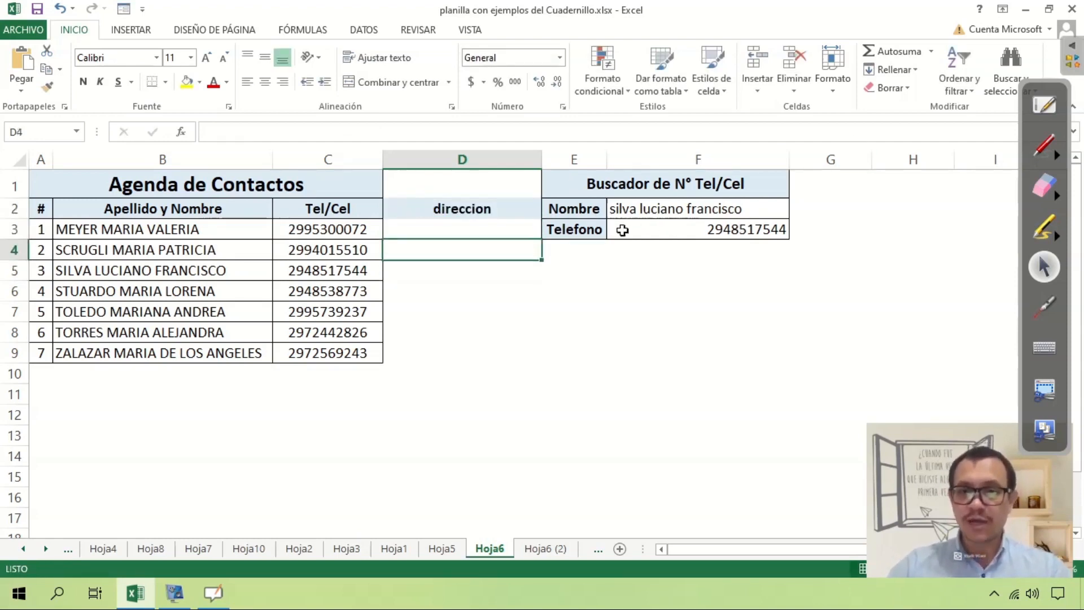
left_click(423, 231)
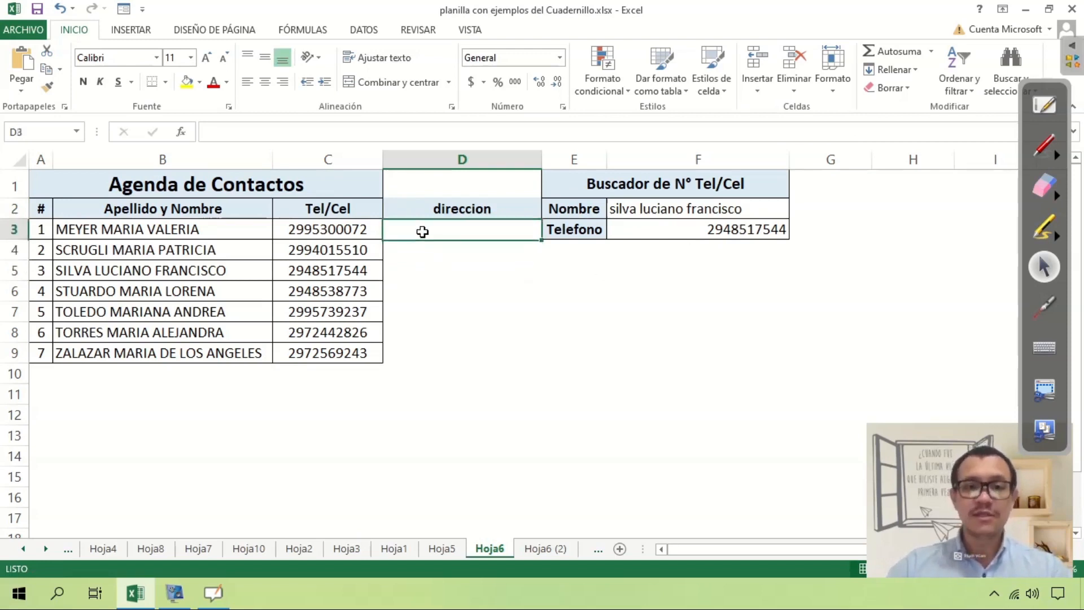
left_click(255, 211)
left_click_drag(319, 224, 458, 354)
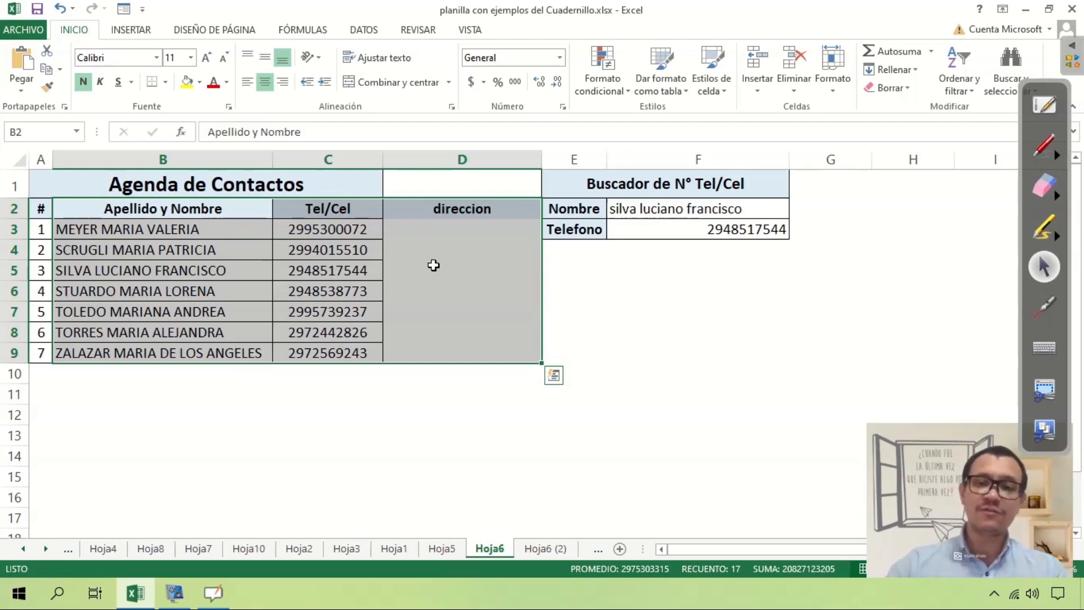
left_click(467, 210)
key("Delete")
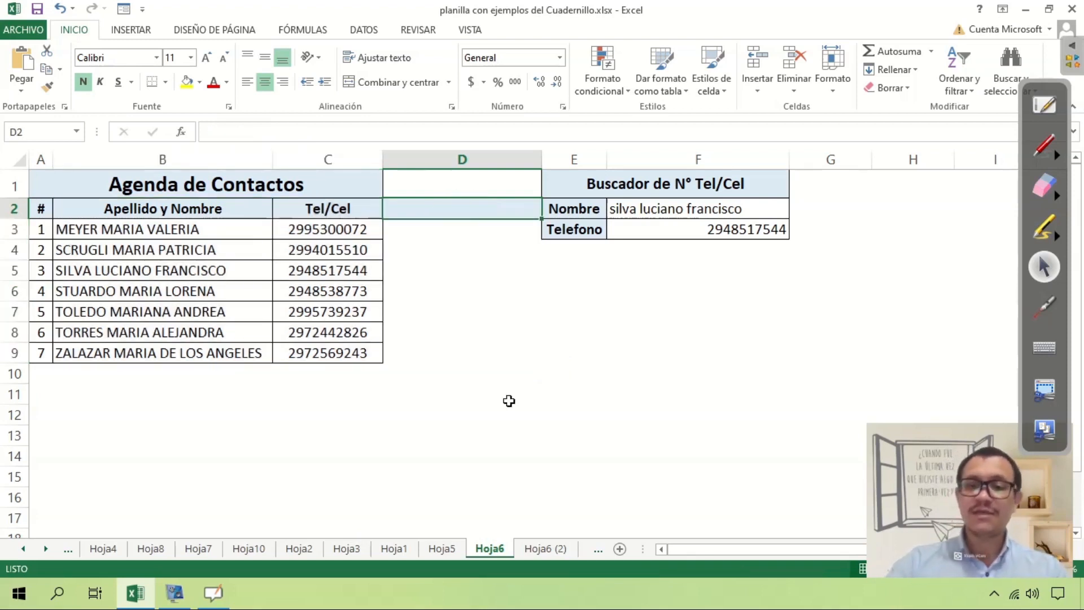
left_click(761, 229)
key("F2")
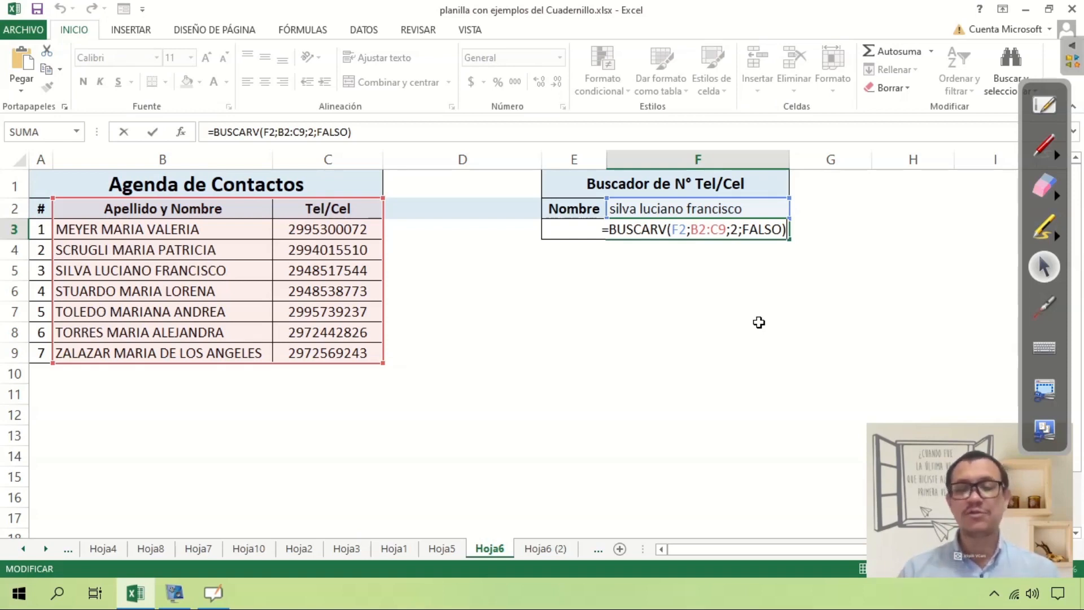
key("ctrl+Return")
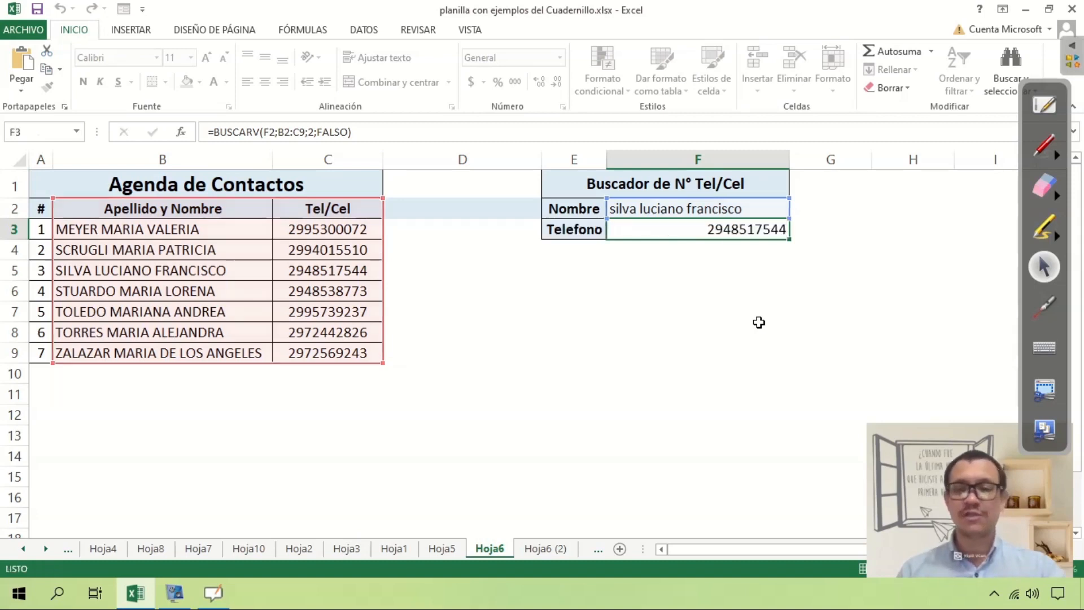